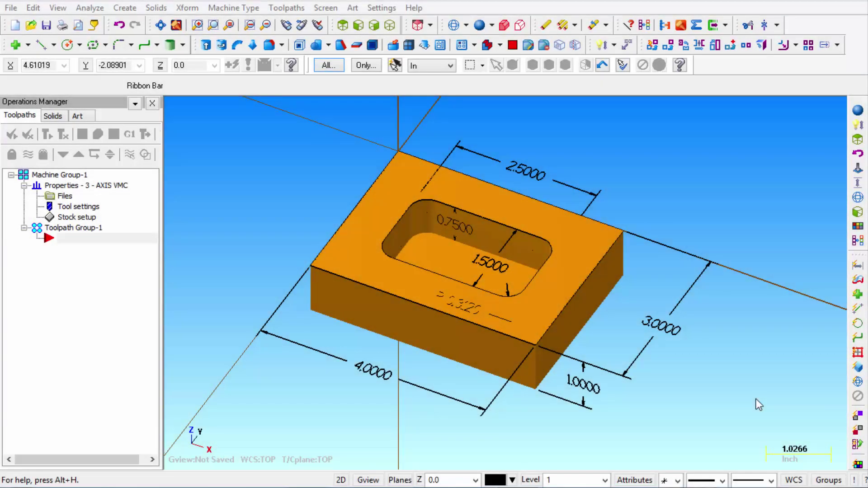
Step: Orbit the dimensioned sample pocket block to inspect it from another angle
middle_click_drag(732, 438, 730, 393)
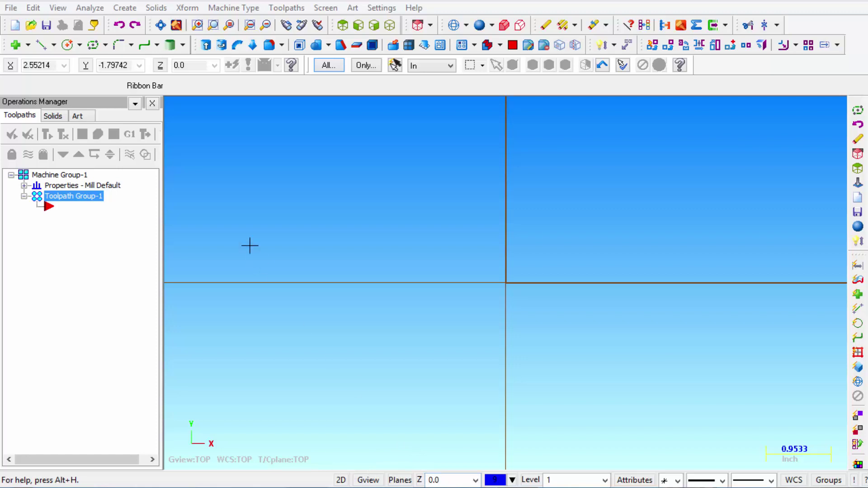
Step: Create a centre-anchored rectangle, width 4 and height 3.0, at the origin and apply it
left_click(125, 8)
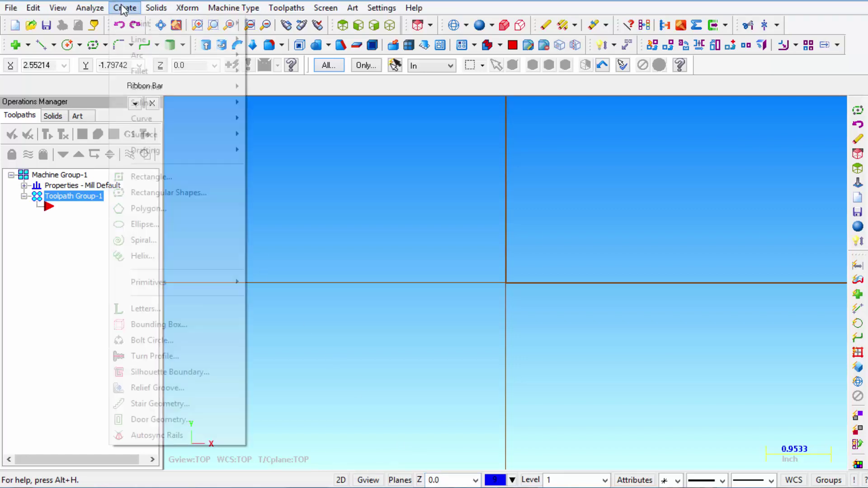
left_click(149, 192)
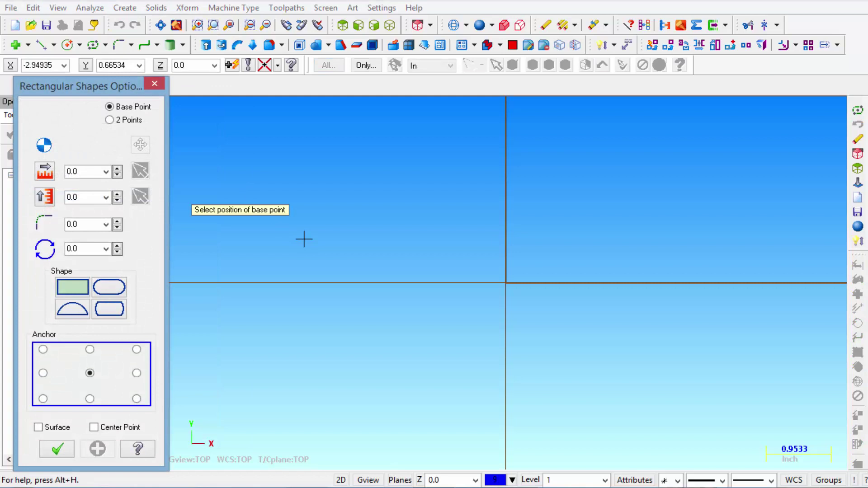
left_click(91, 171)
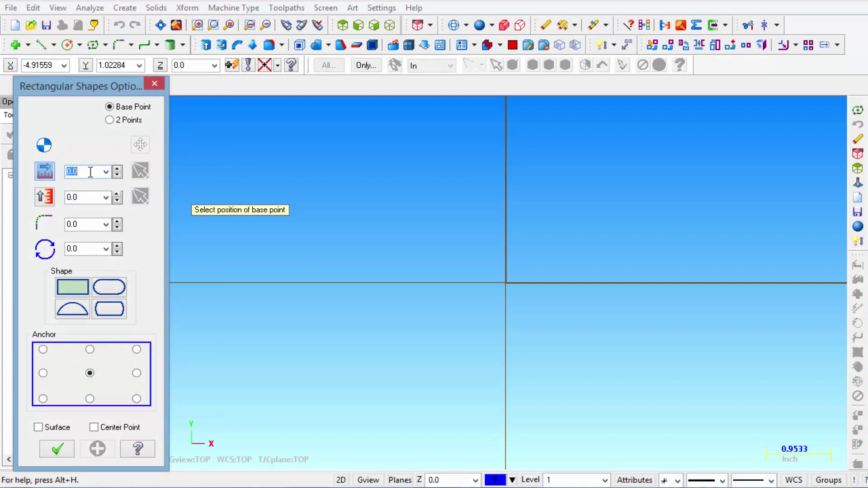
type("4")
left_click(88, 198)
type("3")
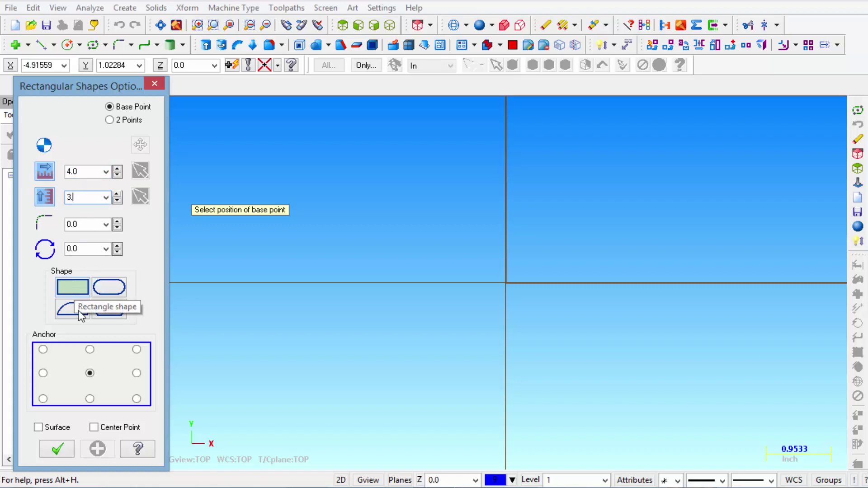
type(".")
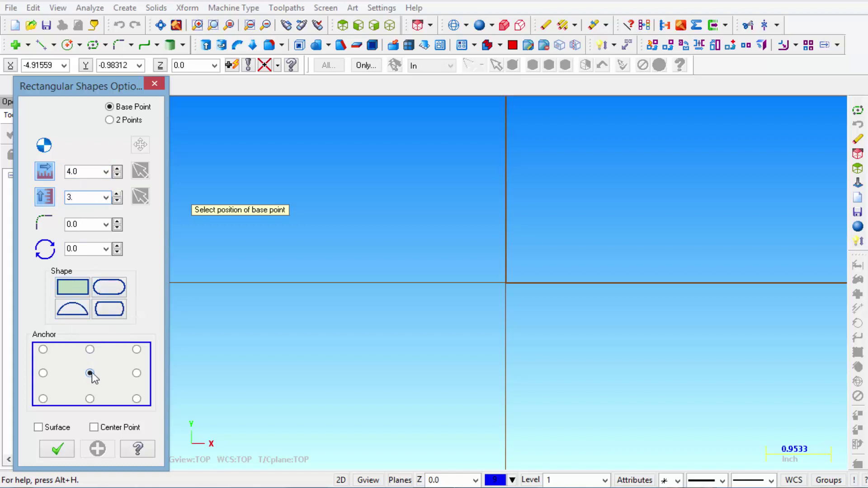
type("0")
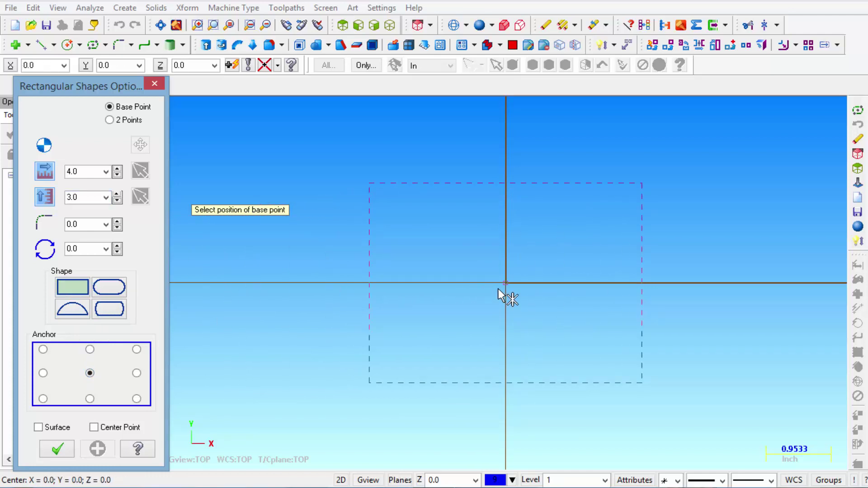
left_click(498, 295)
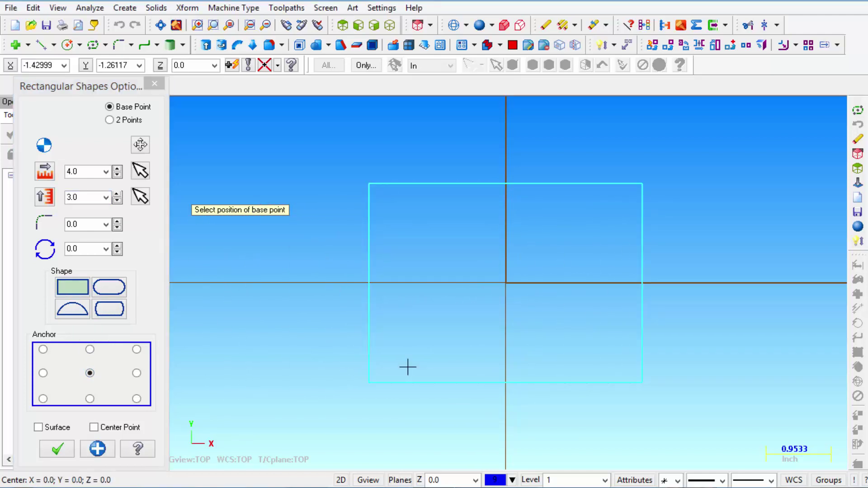
left_click(97, 448)
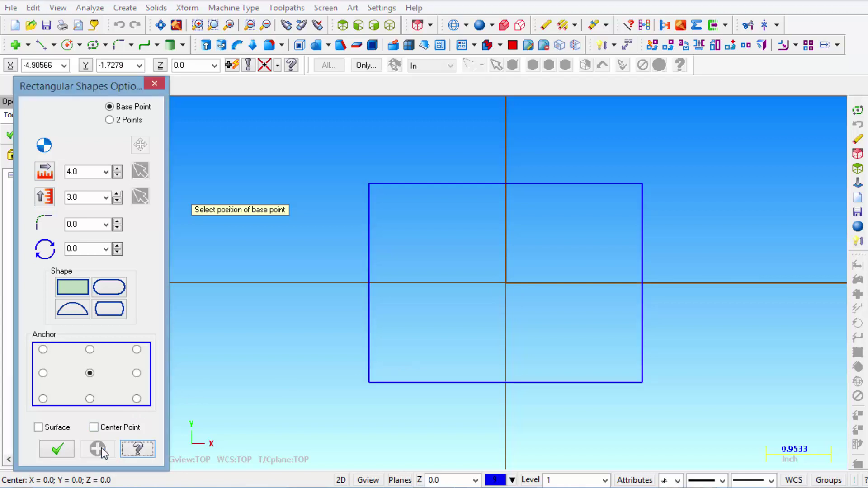
Step: Draw a 2.5 by 1.5 rectangle with 0.312 fillet corners at the origin
left_click(89, 171)
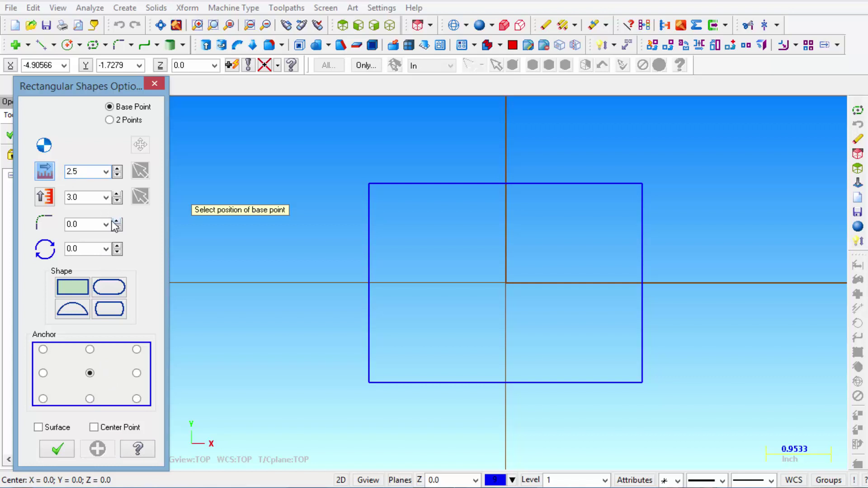
left_click(93, 198)
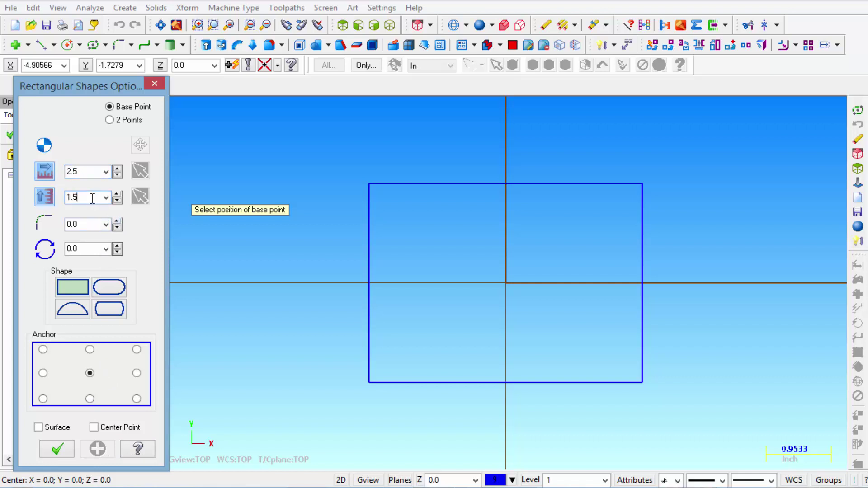
type("1.5")
left_click(75, 225)
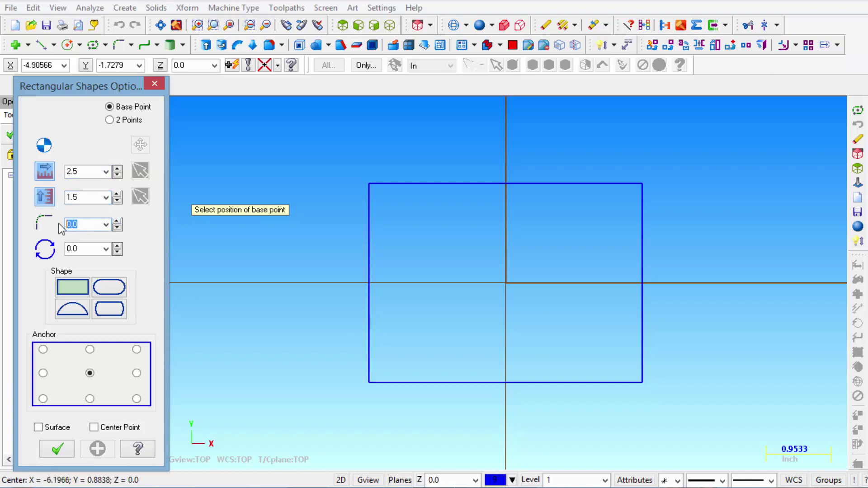
type(".312")
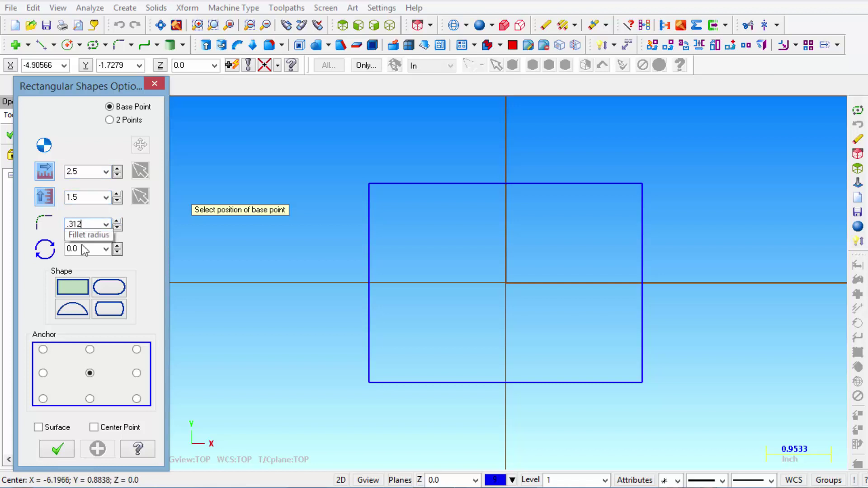
left_click(80, 290)
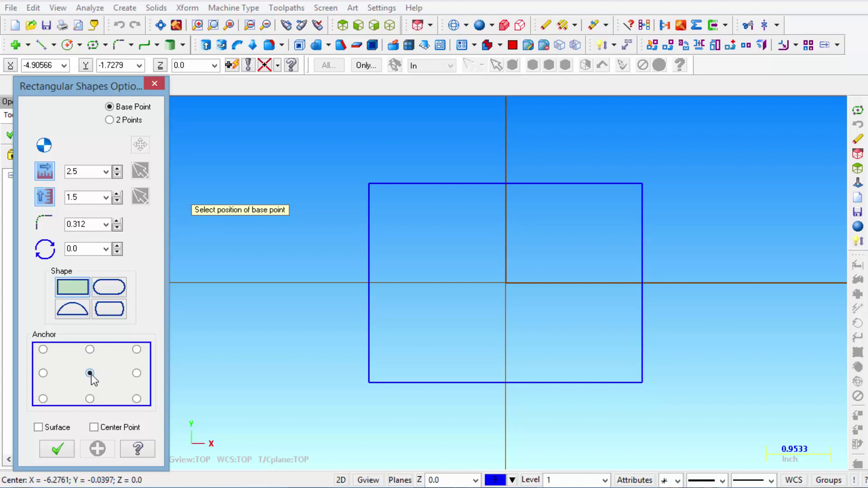
left_click(497, 289)
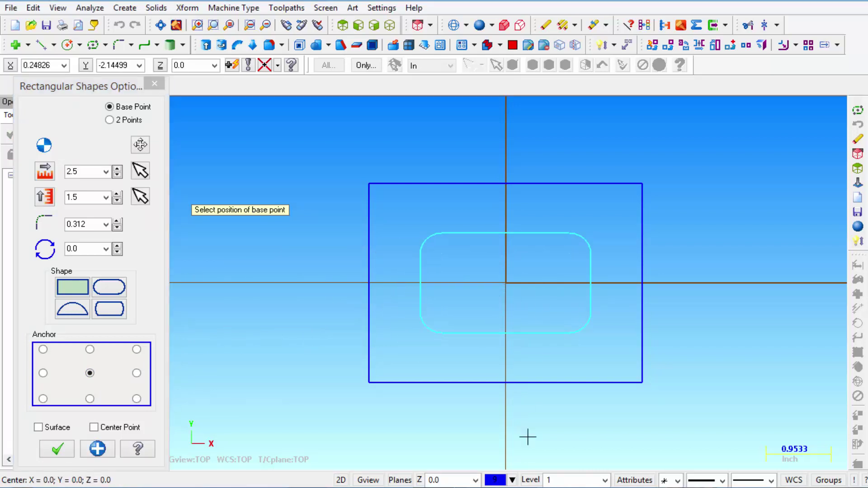
left_click(58, 449)
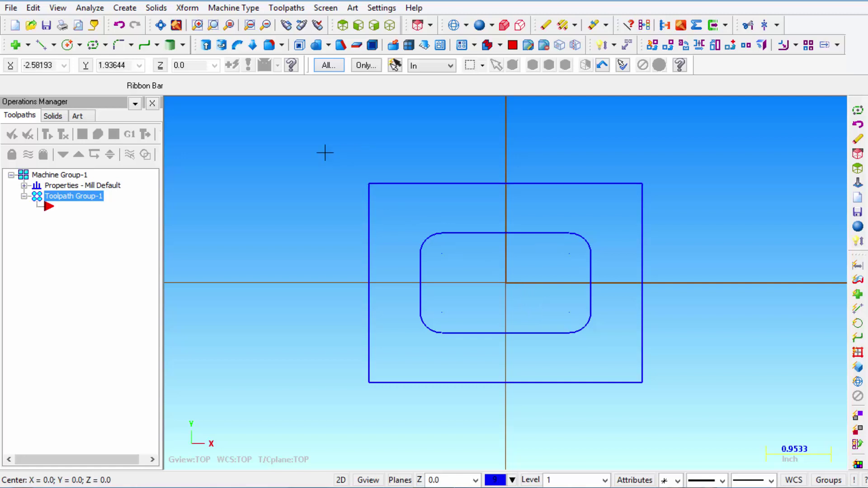
Step: Window-select both rectangles and move them so the outer top-left corner lands on the origin
left_click_drag(324, 152, 691, 420)
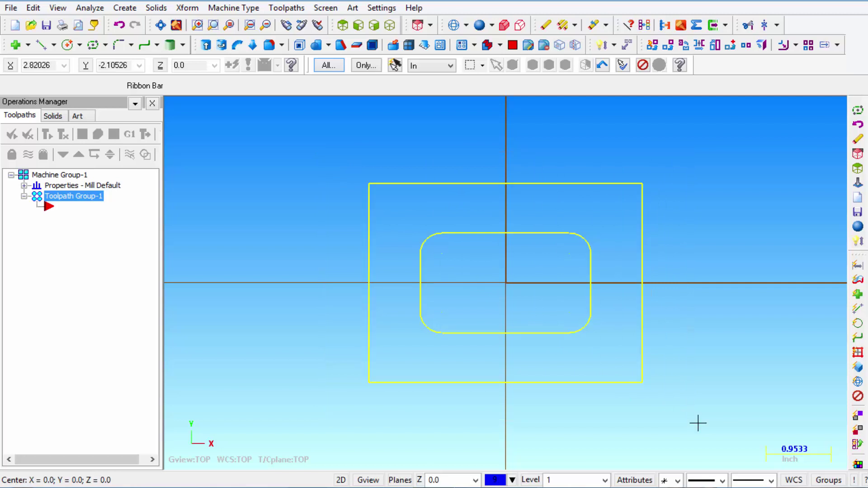
left_click(730, 46)
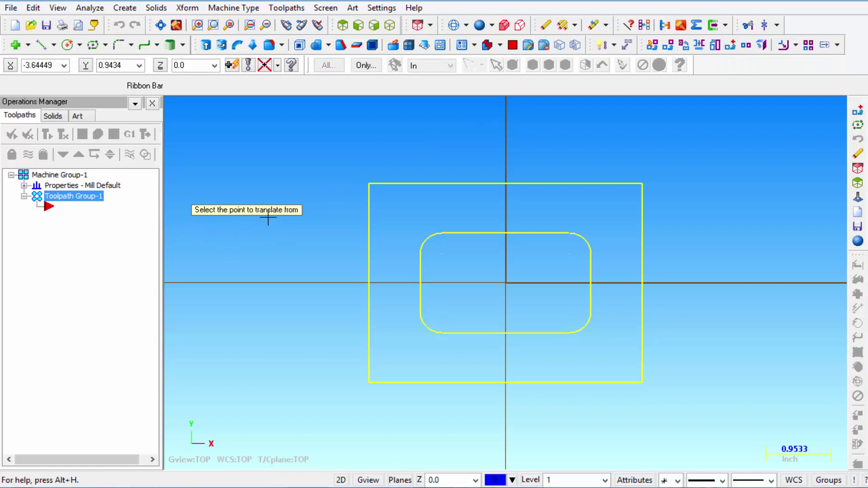
left_click(368, 184)
scroll(352, 184, "down", 3)
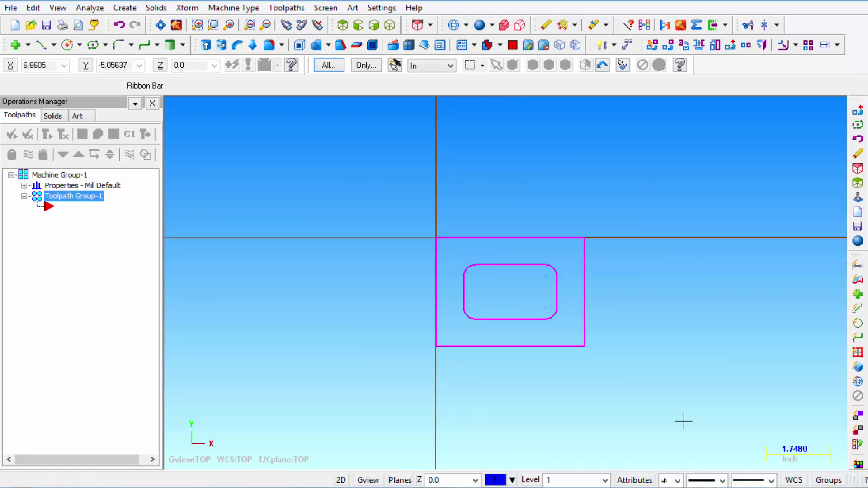
key("ctrl+s")
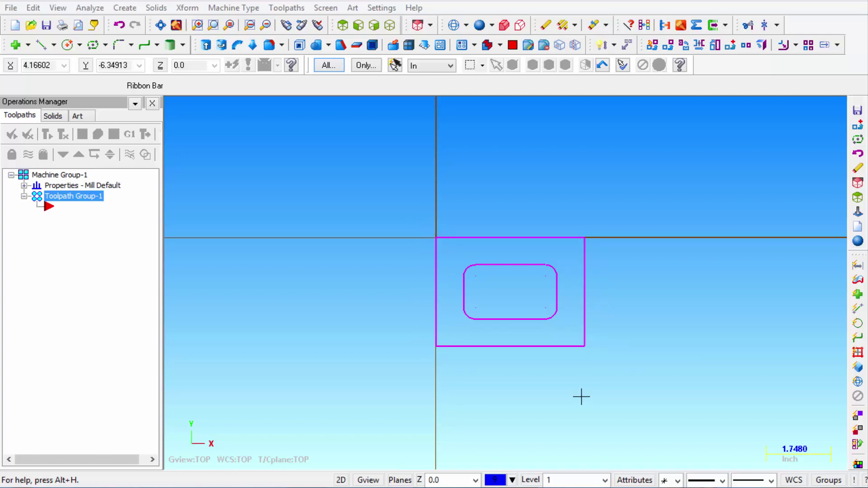
Step: Extrude the outer rectangle chain into a solid block 1.0 thick
middle_click_drag(579, 397, 413, 221)
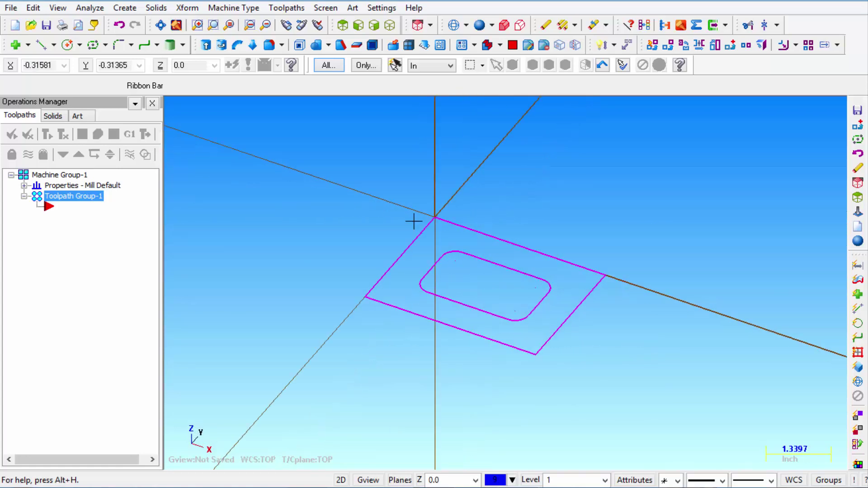
scroll(413, 221, "up", 1)
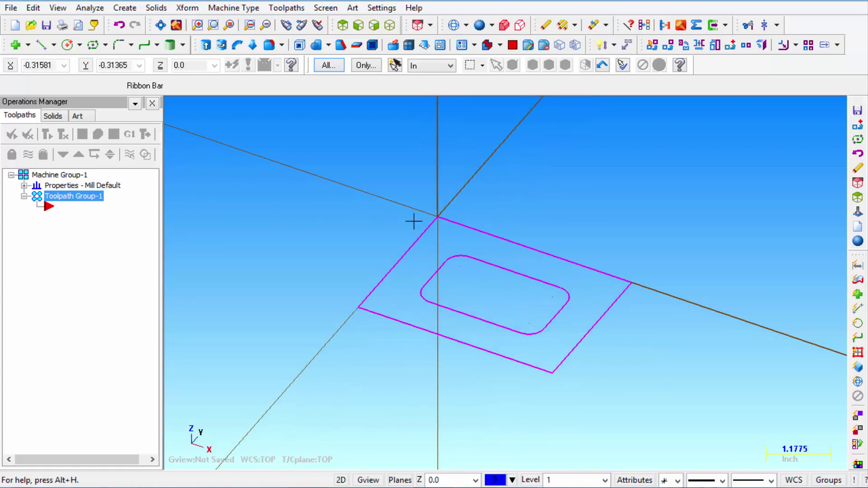
left_click(155, 7)
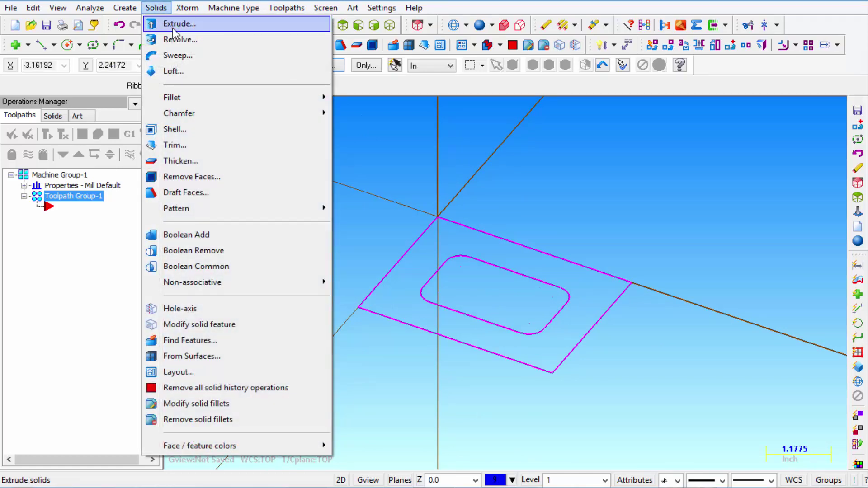
left_click(173, 27)
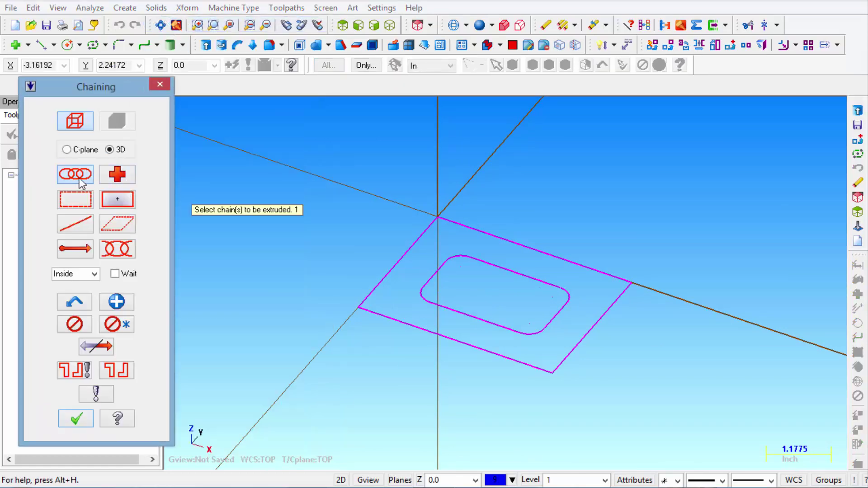
left_click(467, 221)
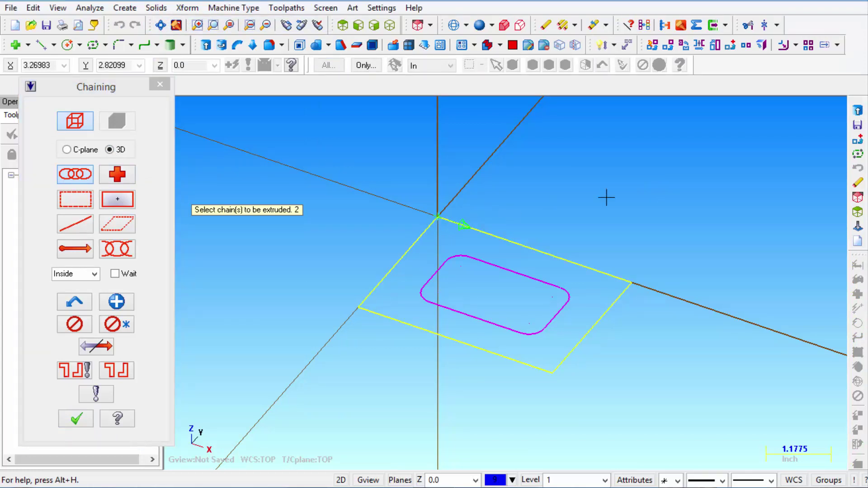
left_click(86, 423)
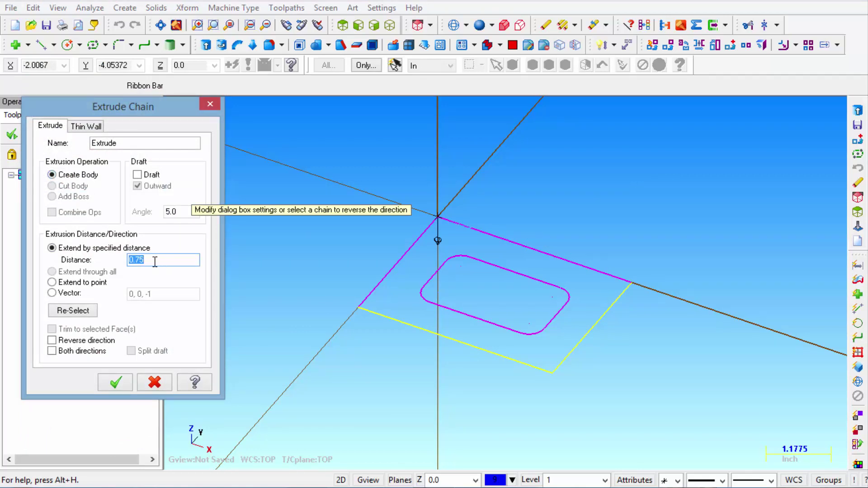
type("1.")
left_click(121, 386)
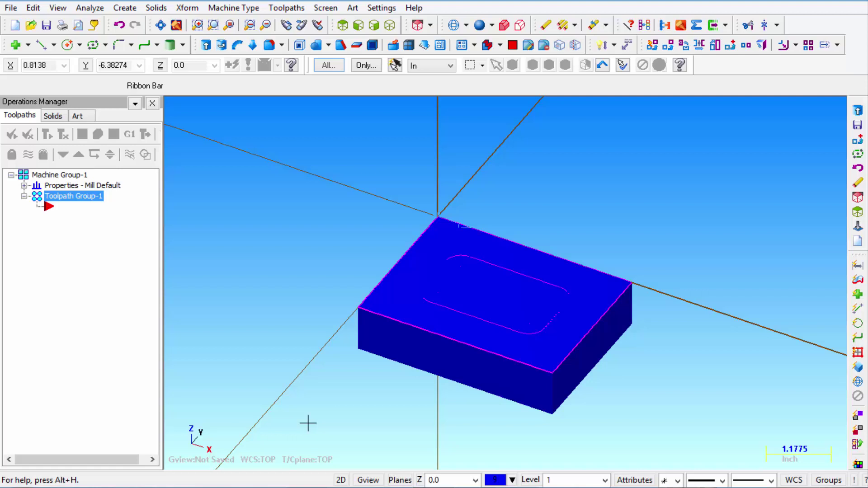
Step: Extrude the rounded slot outline as a Cut Body 0.75 deep into the block
left_click(454, 26)
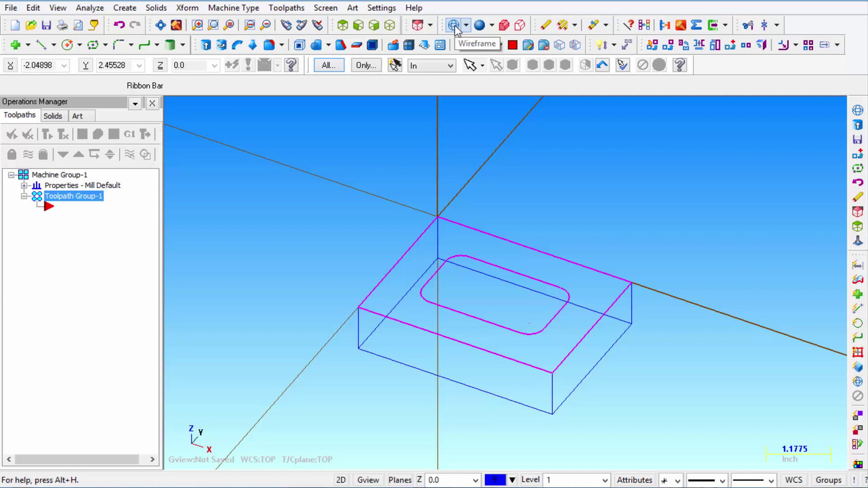
left_click(156, 8)
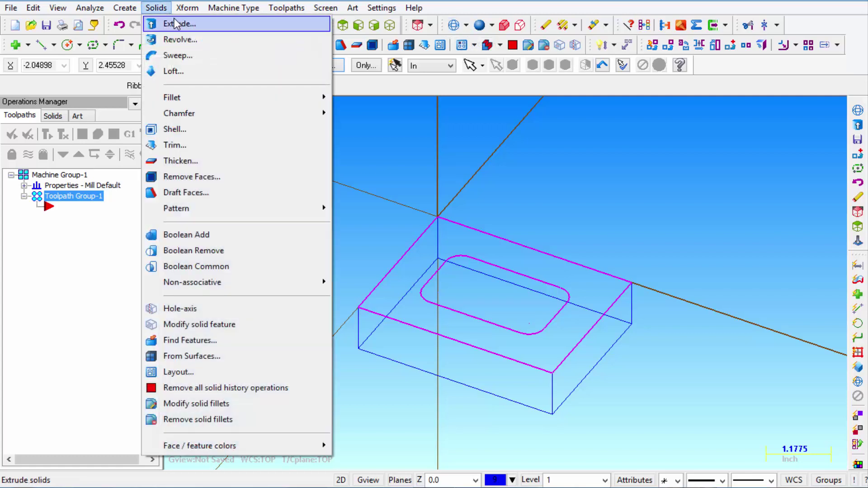
left_click(171, 23)
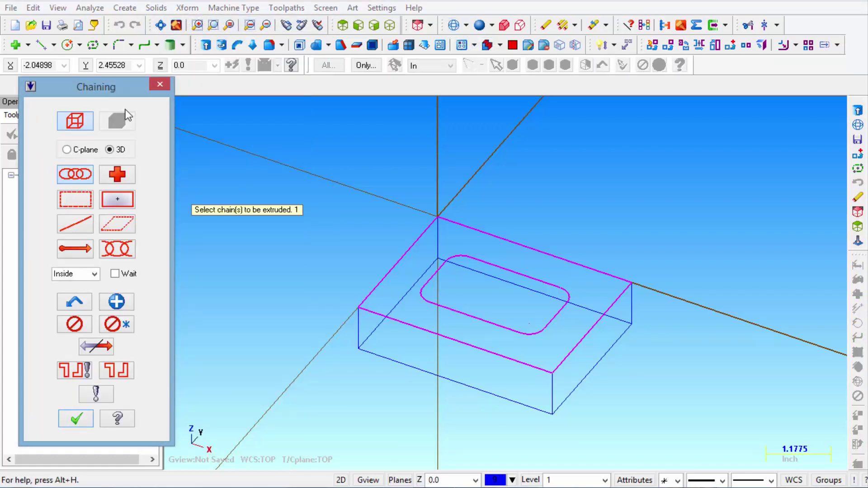
left_click(479, 254)
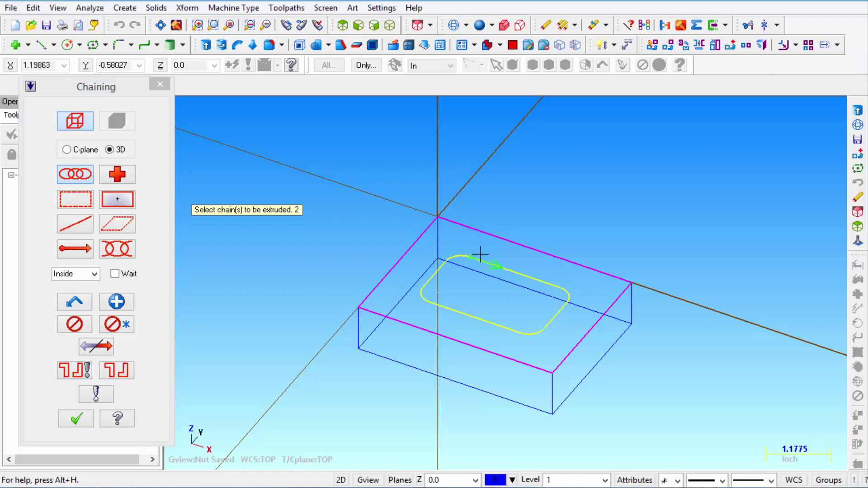
left_click(86, 420)
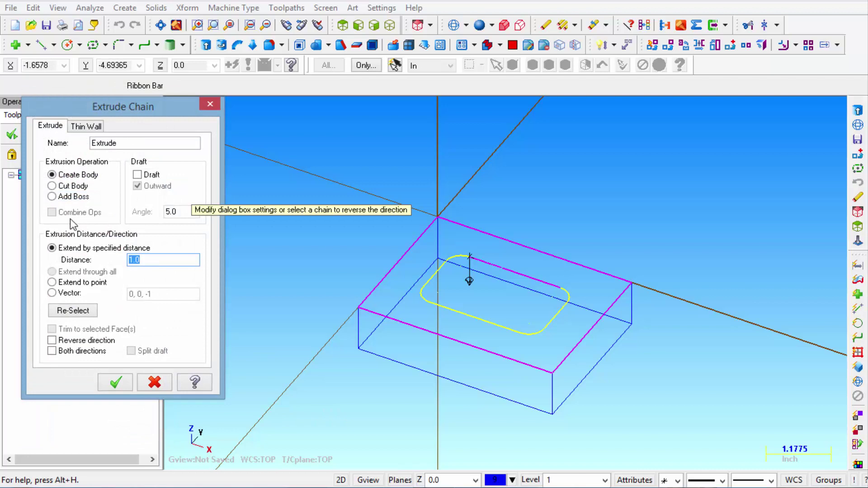
left_click(52, 185)
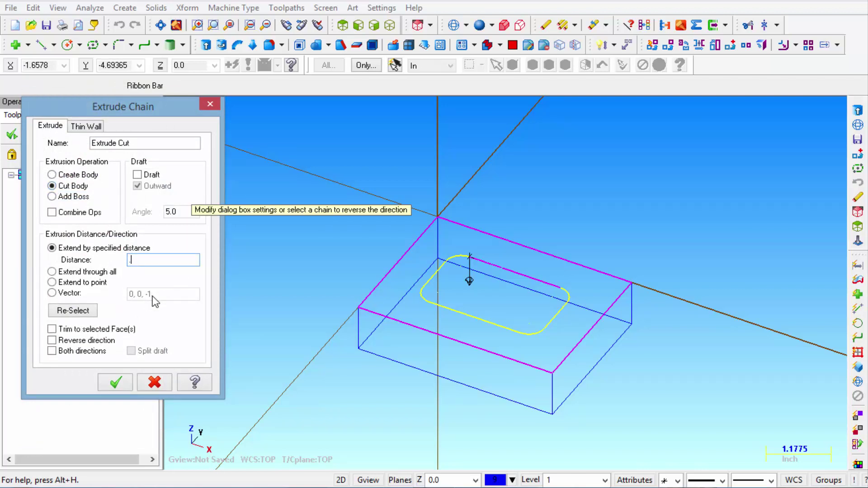
type(".75")
left_click(115, 383)
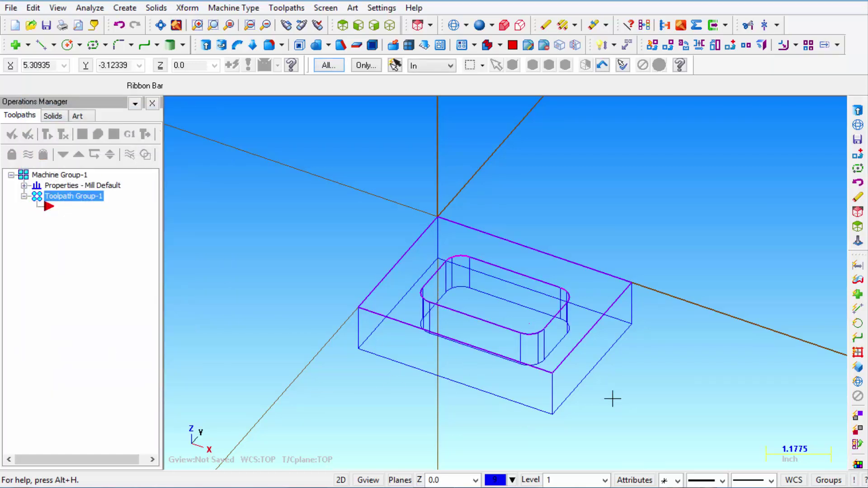
Step: Shade the pocketed solid and change its colour from blue to orange (colour 94)
left_click(480, 26)
scroll(484, 345, "up", 1)
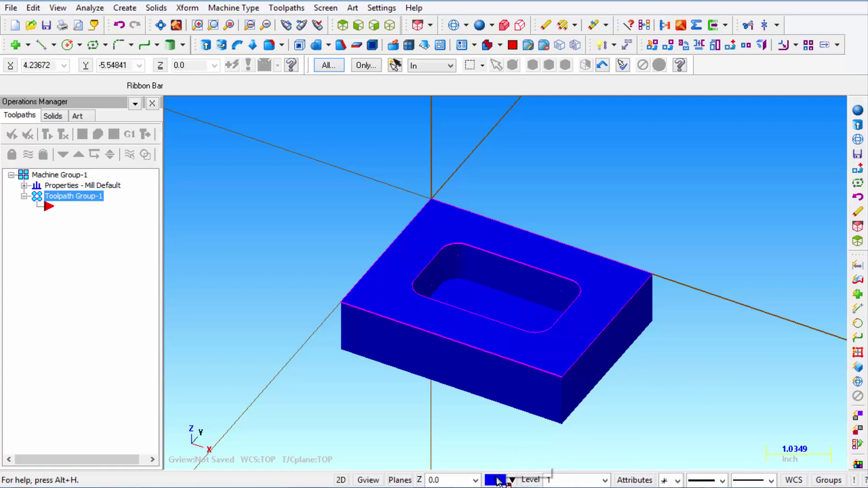
right_click(497, 480)
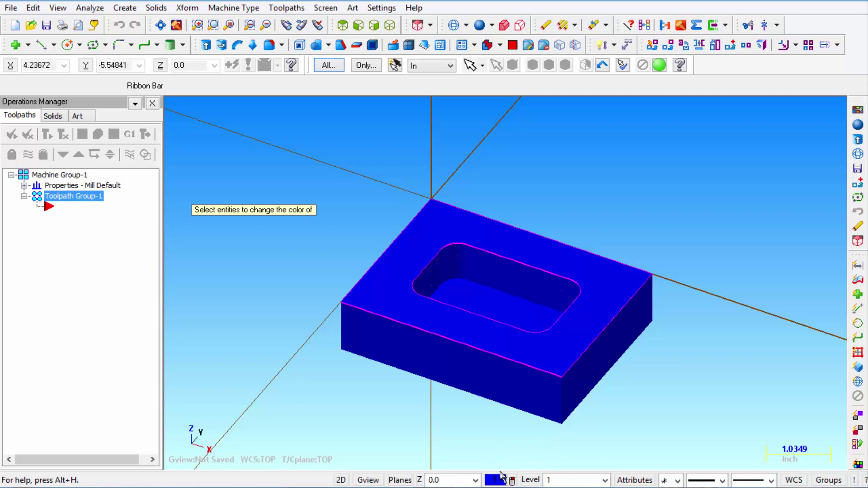
left_click(489, 386)
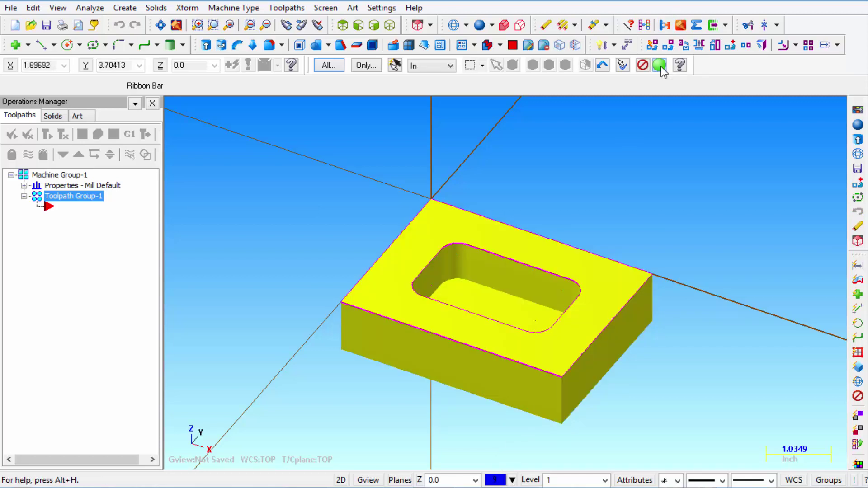
left_click(658, 65)
left_click(263, 250)
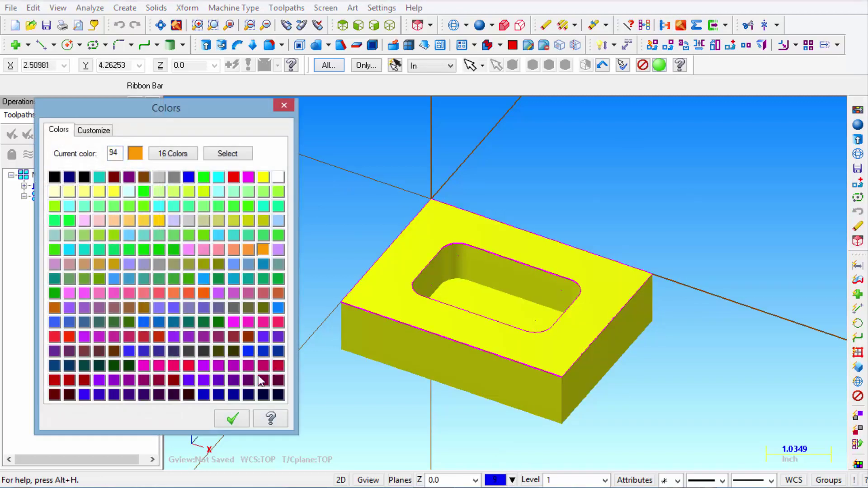
left_click(231, 419)
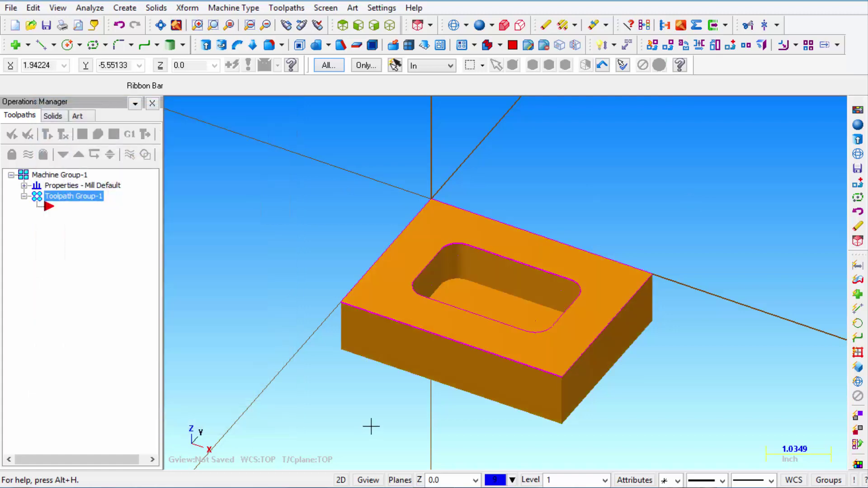
Step: Clear the result colours from the solid and display it as wireframe
left_click(645, 26)
scroll(612, 230, "down", 1)
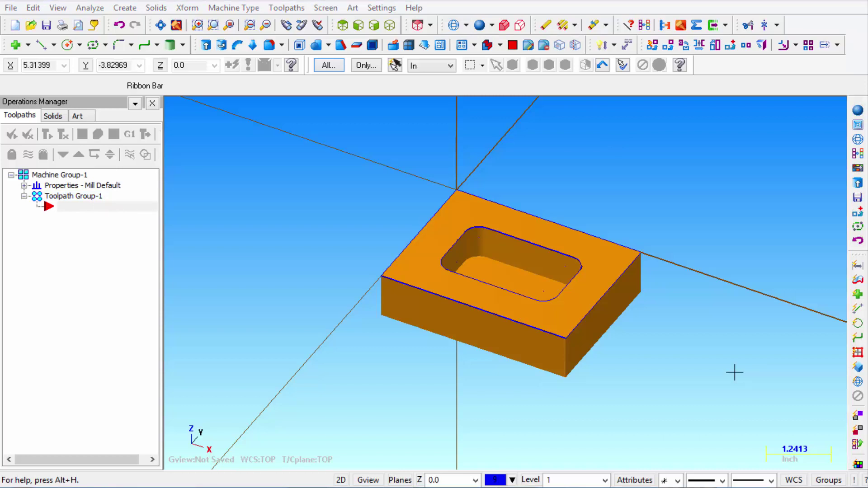
left_click(452, 25)
Step: Add a Pocket toolpath named POCKET under Toolpath Group-1, chained to the rounded contour
left_click(72, 209)
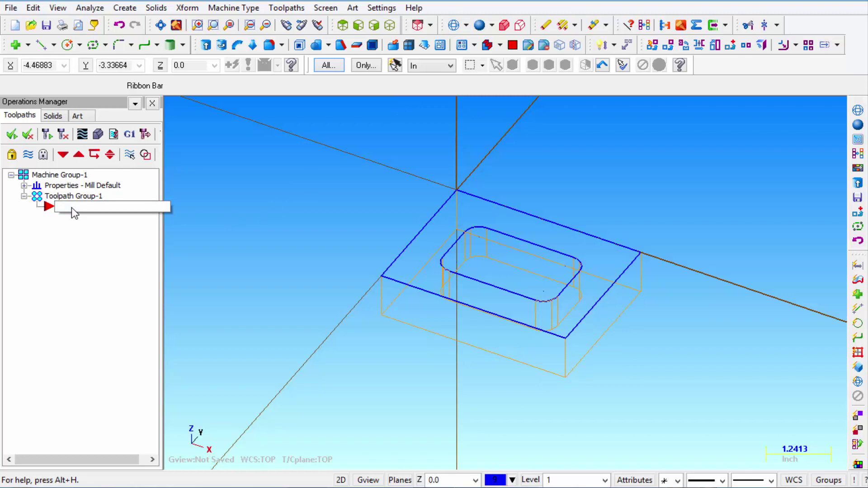
right_click(78, 204)
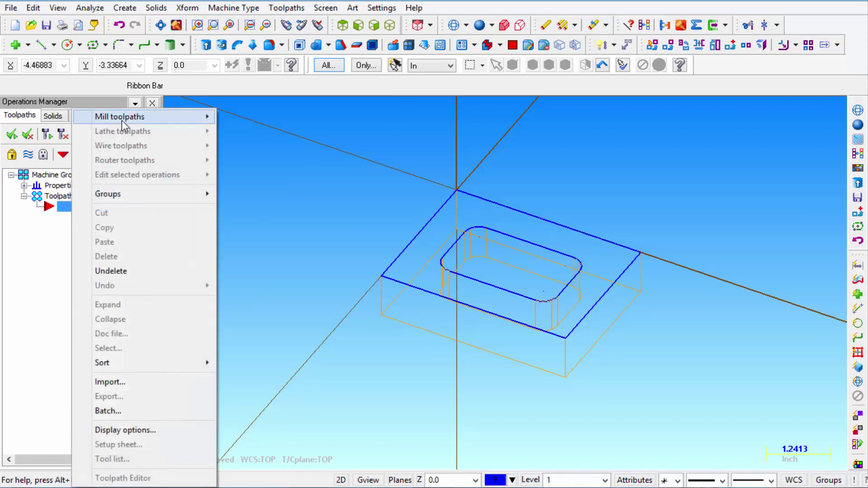
mouse_move(121, 118)
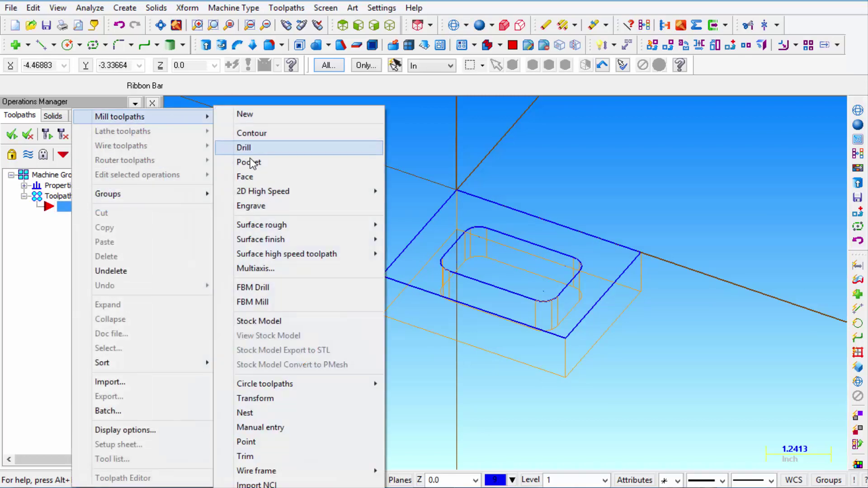
left_click(247, 162)
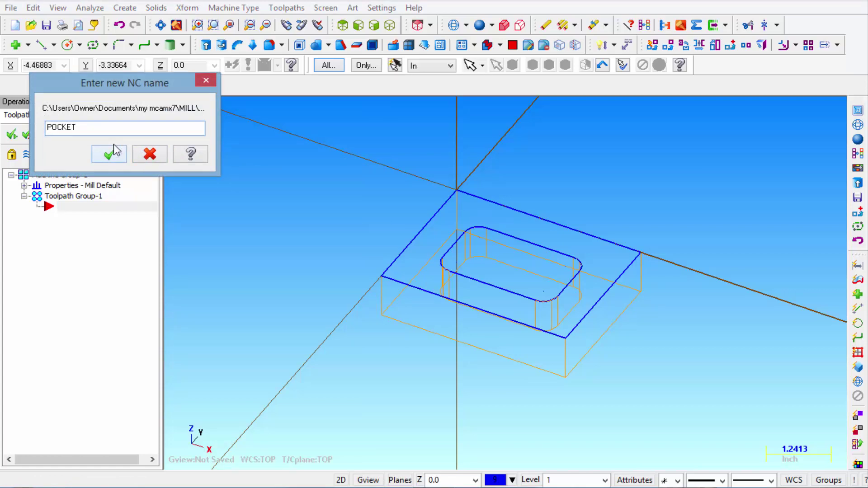
left_click_drag(98, 128, 38, 140)
left_click(112, 153)
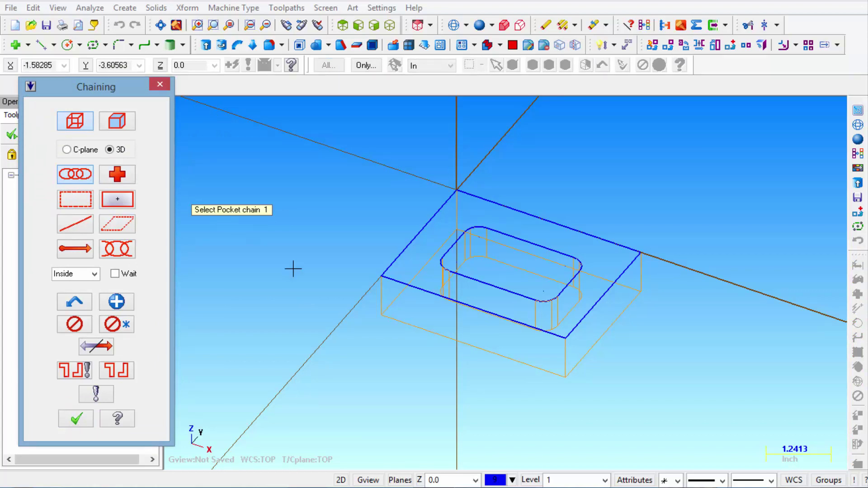
left_click(511, 231)
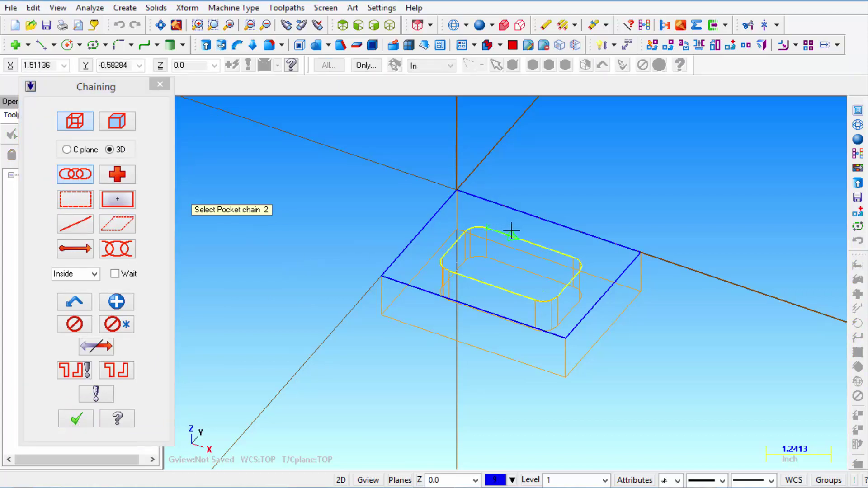
left_click(89, 419)
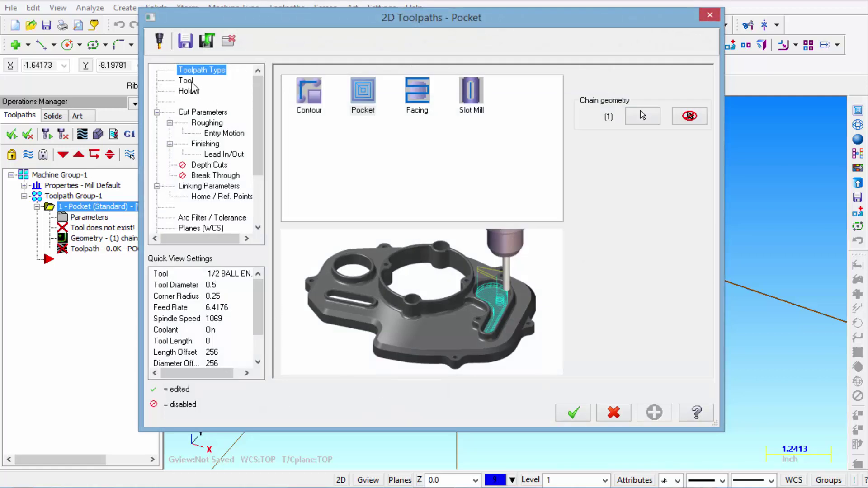
Step: Choose library tool 239, the 1/2 FLAT ENDMILL, as the pocket's cutter
left_click(187, 81)
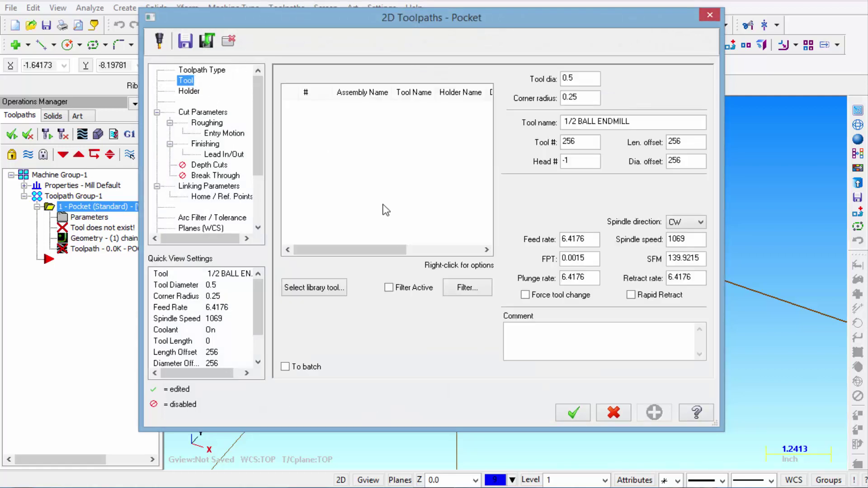
left_click(328, 291)
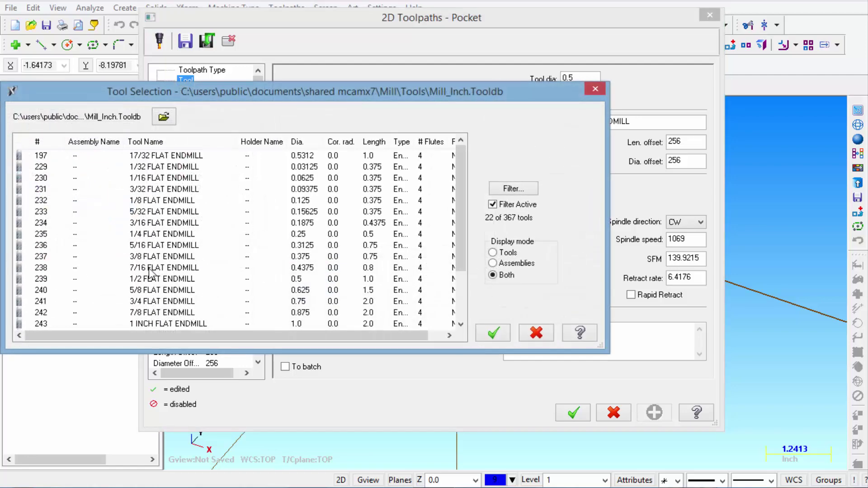
left_click(156, 279)
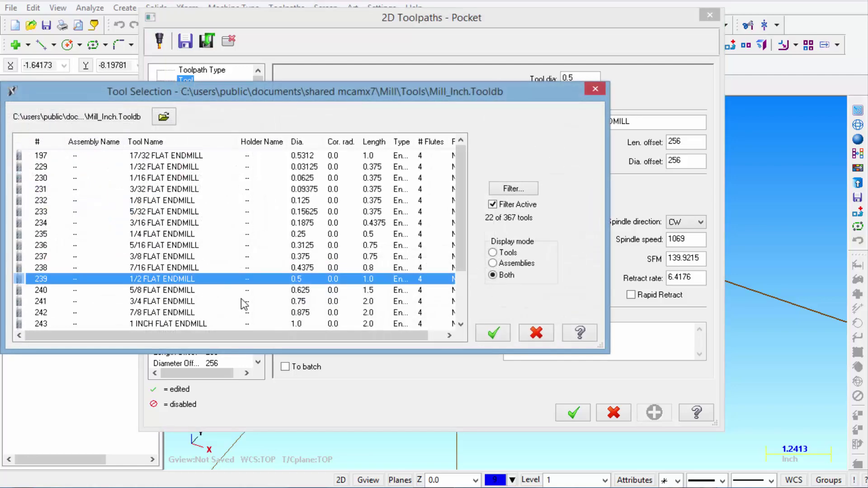
left_click(489, 330)
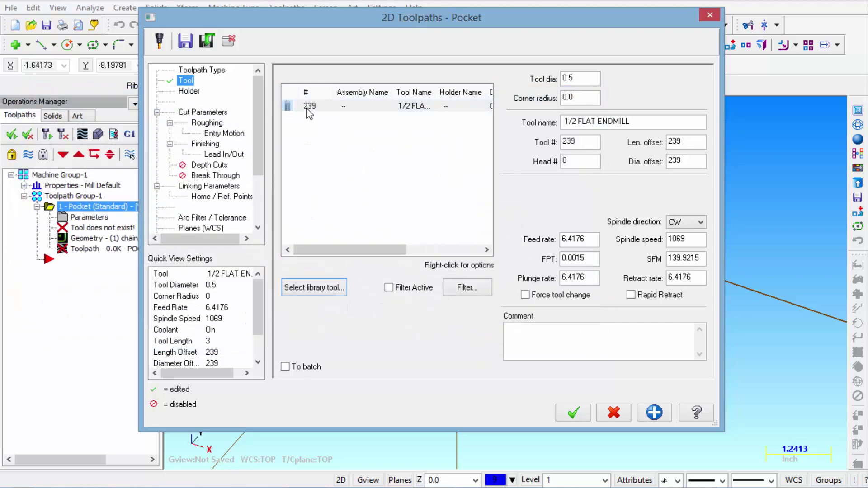
Step: Edit the endmill's parameters to feed 20.0, plunge 10.0, retract 100.0 and spindle 2000
right_click(357, 103)
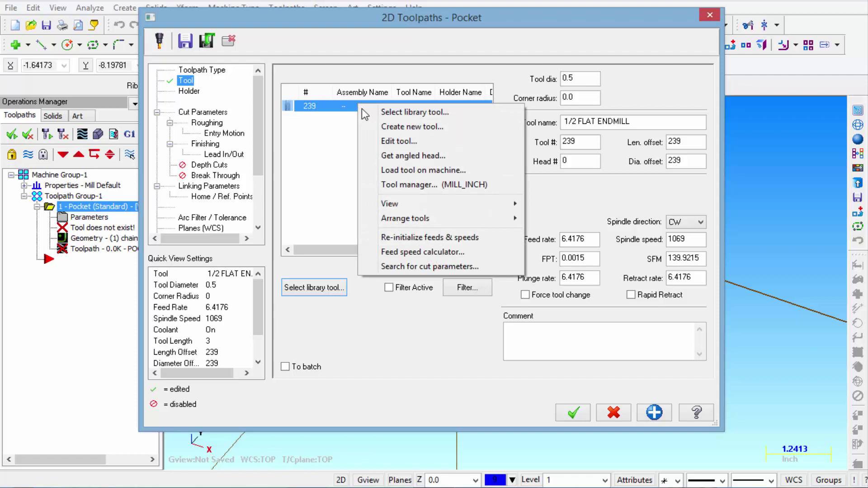
left_click(391, 142)
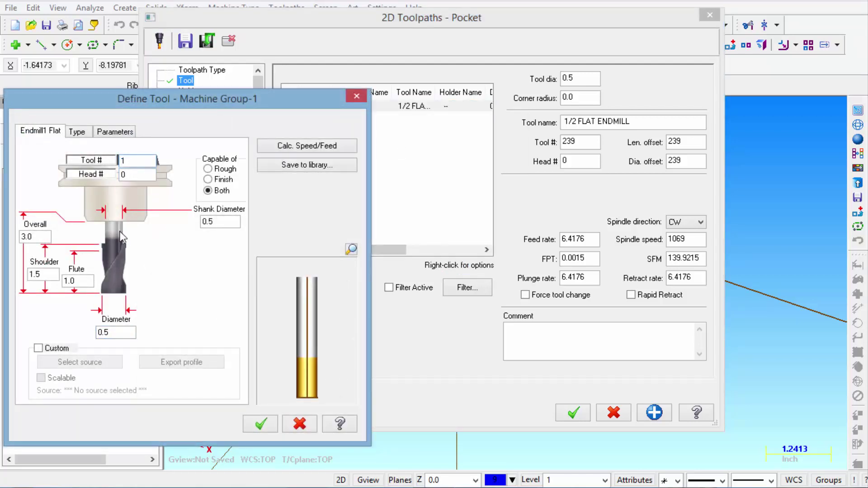
left_click(115, 132)
double_click(131, 238)
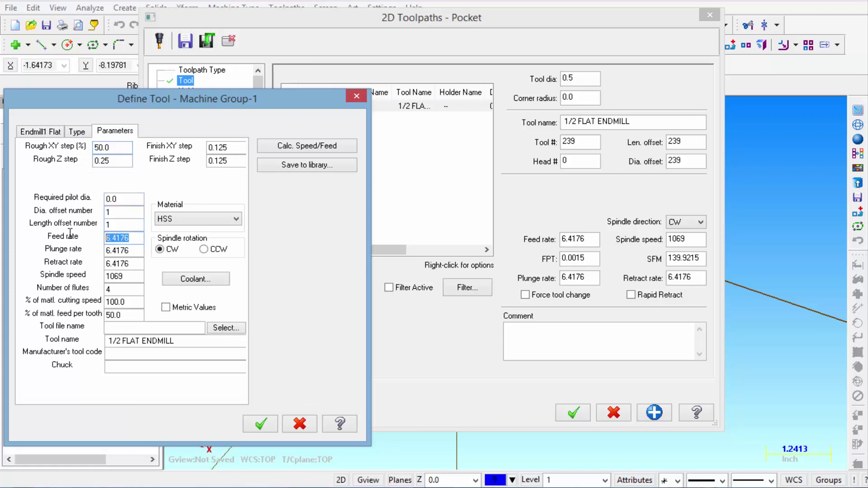
type("20.0")
double_click(122, 250)
type("10")
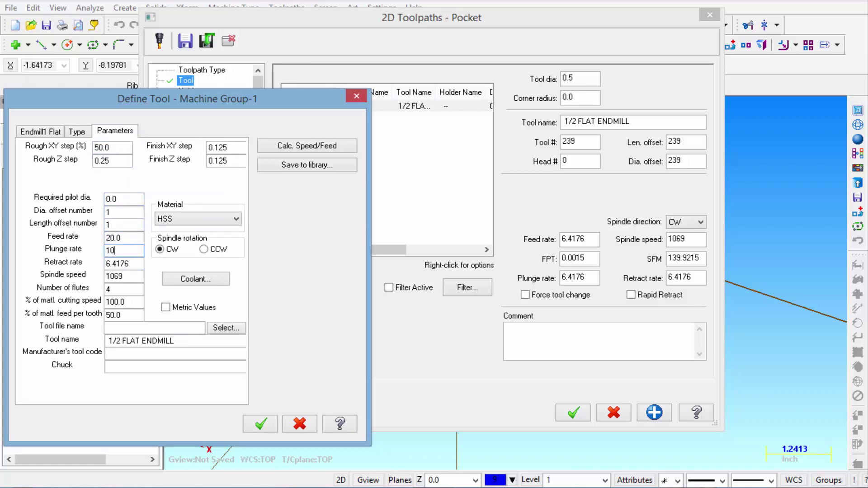
type(".0")
double_click(118, 264)
type("100.0")
double_click(129, 277)
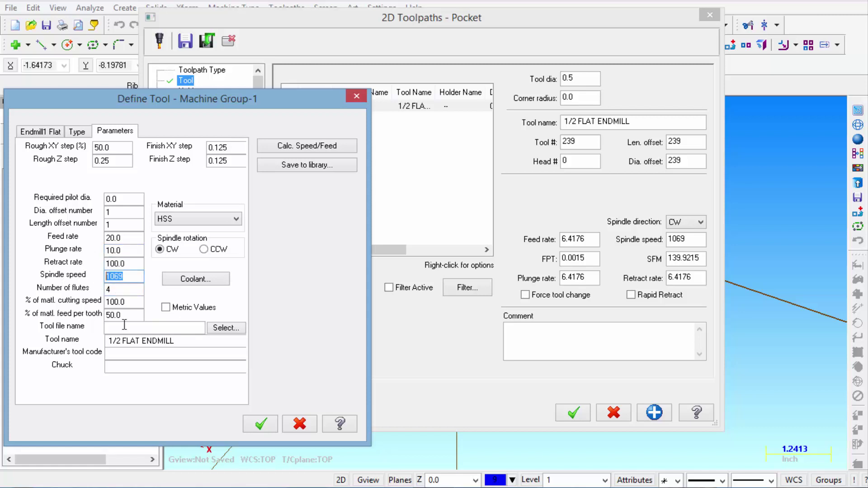
type("2000")
left_click(255, 425)
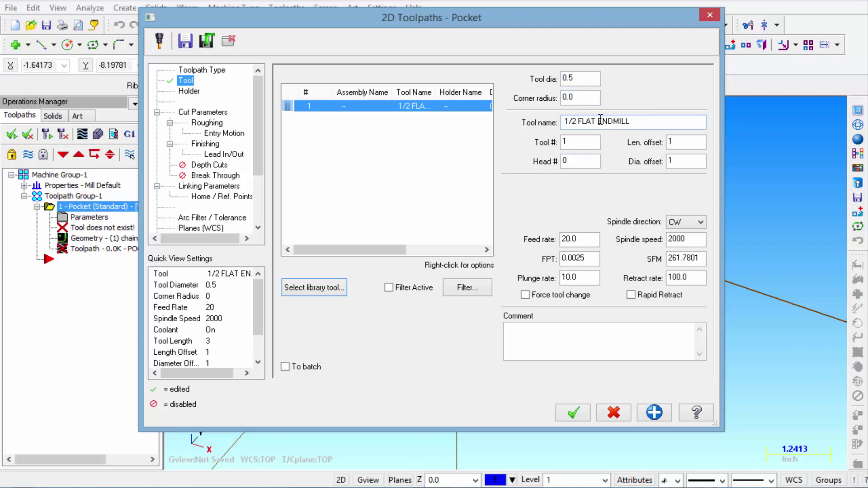
Step: Turn on rapid retract and give the pocket tool the comment POCKET
double_click(579, 142)
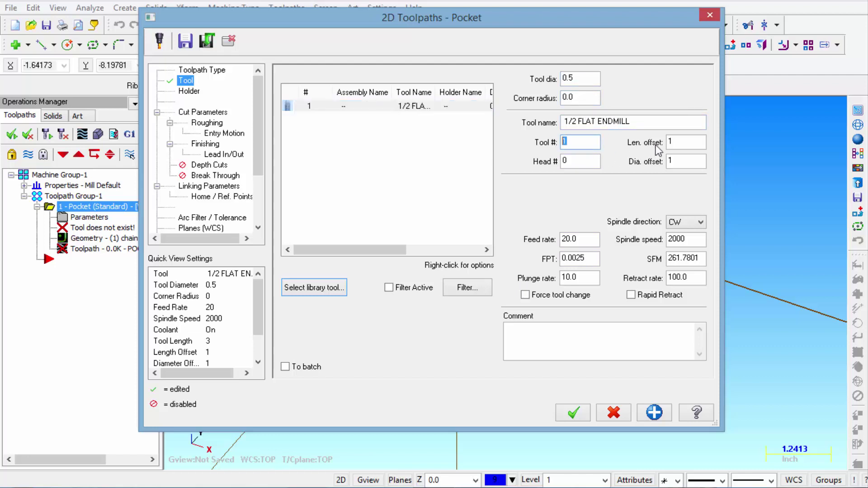
key("Tab")
key("Tab")
key("Tab")
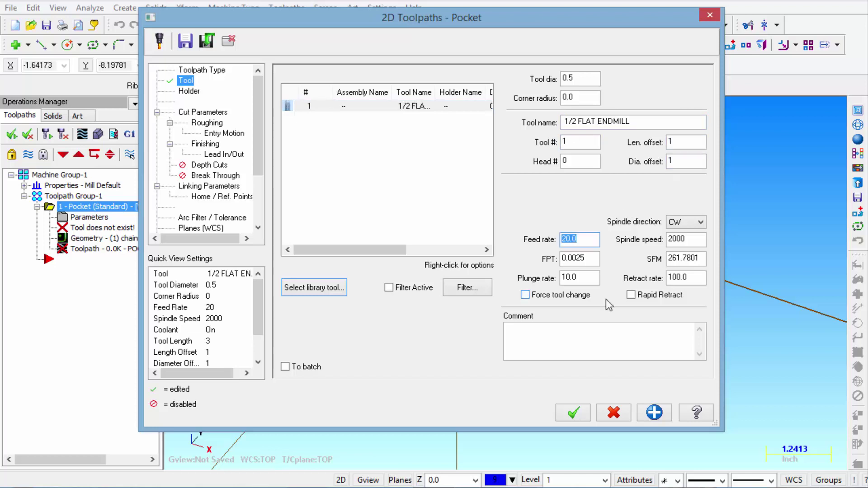
key("Tab")
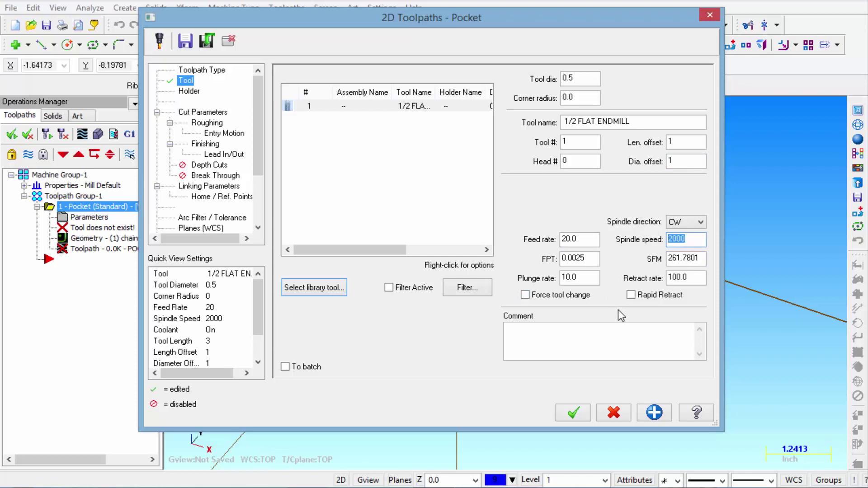
left_click(630, 305)
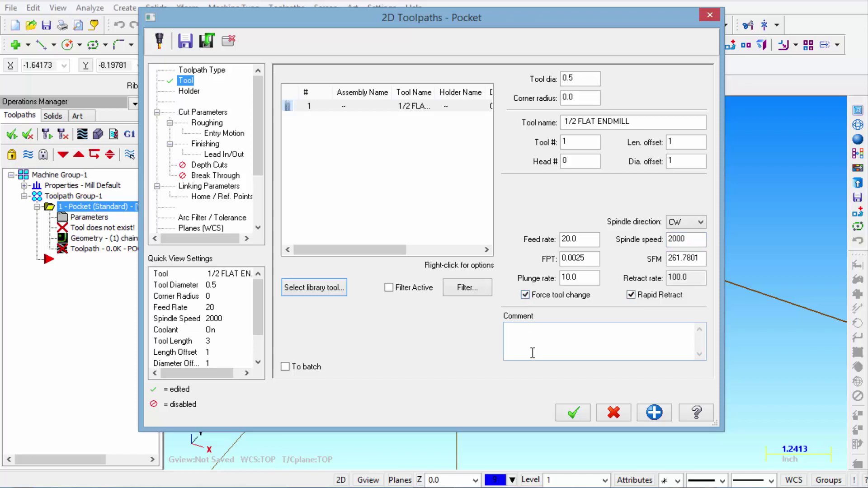
left_click(531, 335)
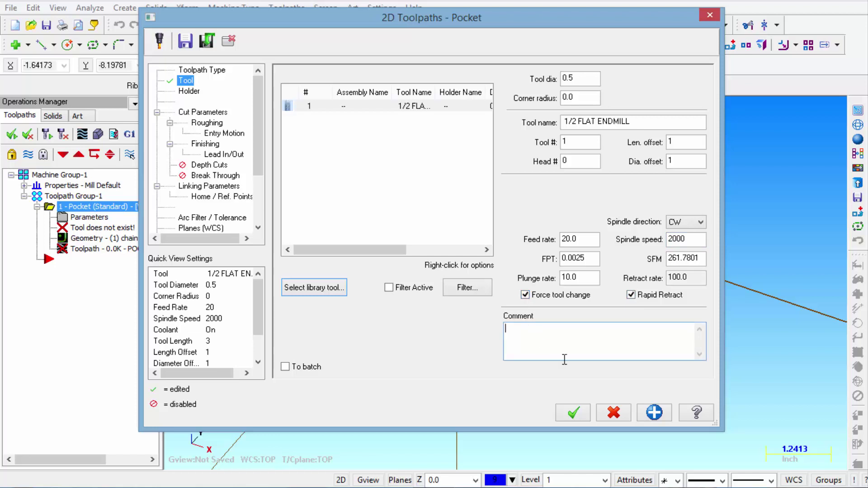
type("POCKET")
Step: Set corner rolling to None and wall and floor stock to 0, keeping Standard pocket type
left_click(220, 113)
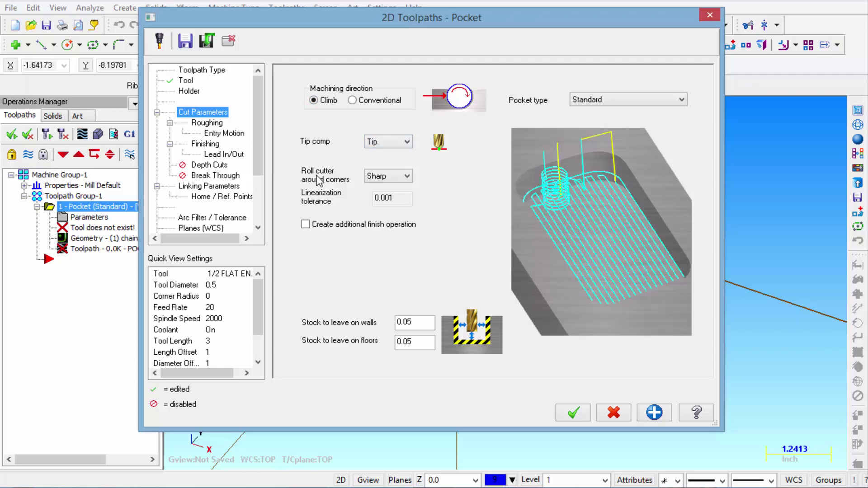
left_click(405, 178)
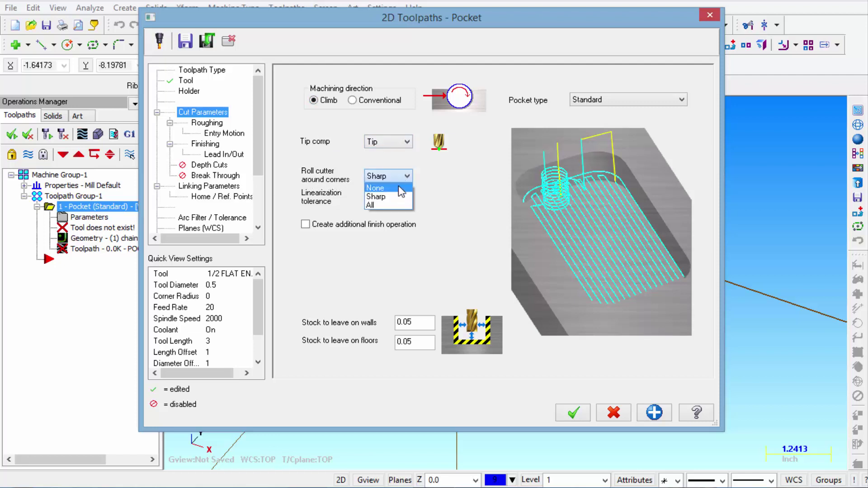
left_click(398, 186)
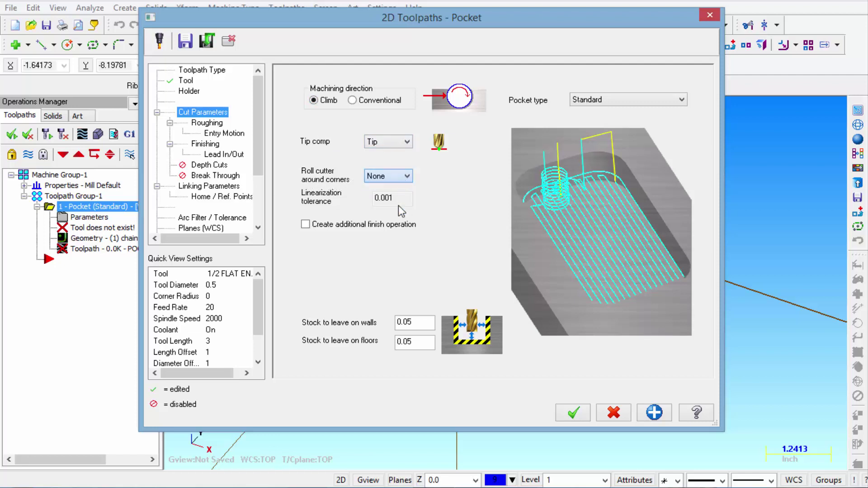
double_click(415, 322)
type("0")
key("Tab")
type("0")
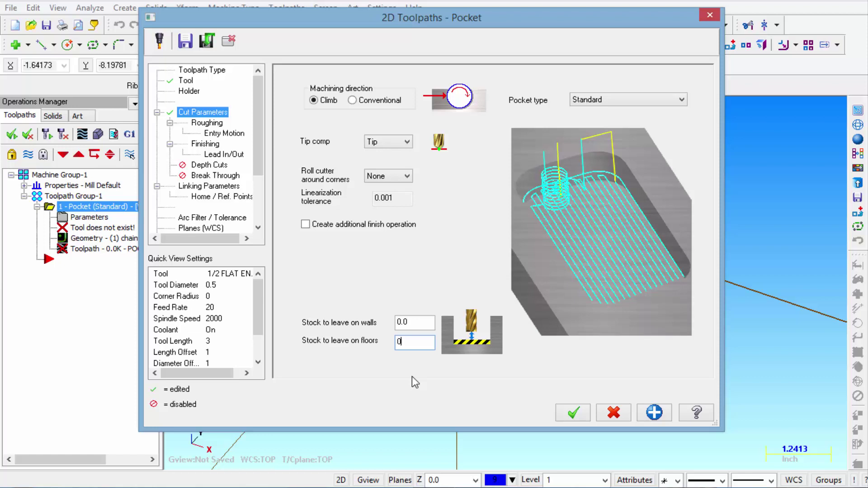
left_click(681, 100)
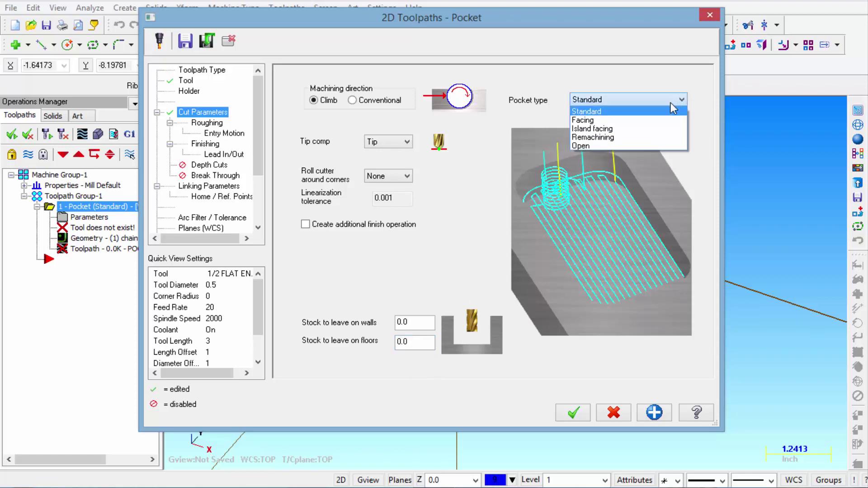
left_click(653, 111)
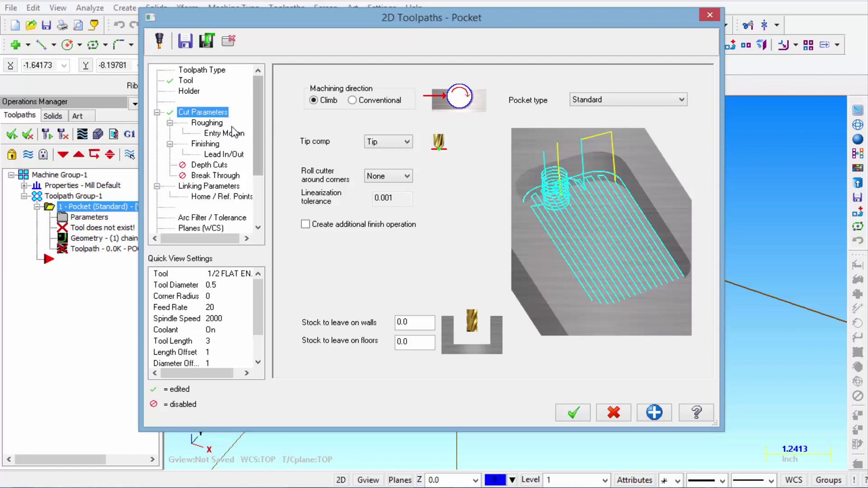
Step: Choose Parallel Spiral as the roughing cutting method
left_click(214, 123)
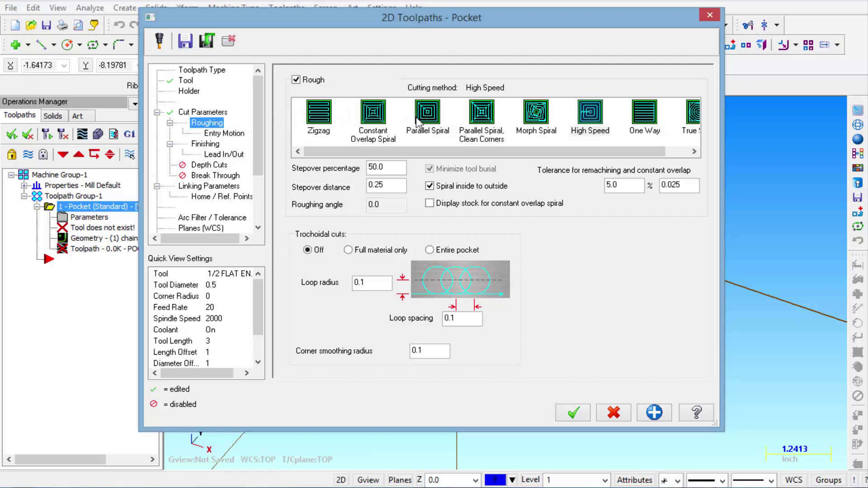
mouse_move(587, 151)
left_mouse_down()
mouse_move(610, 154)
mouse_move(585, 159)
left_mouse_up()
left_click(427, 115)
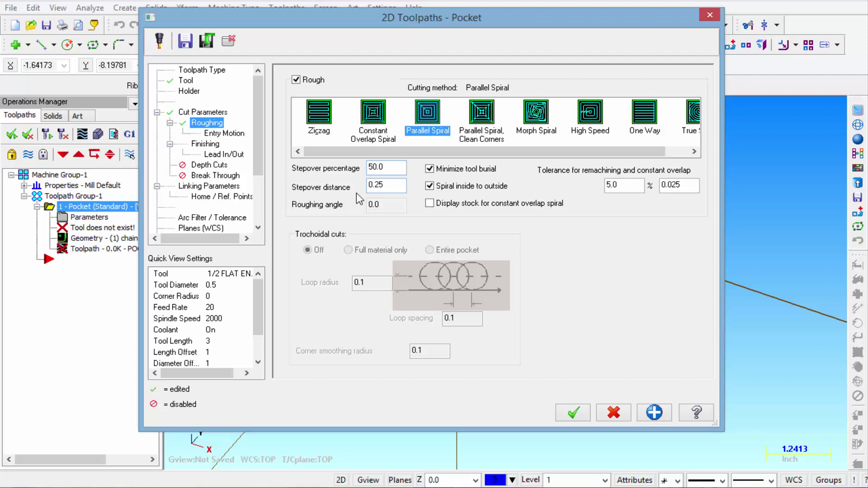
Step: Try a 25% stepover, then set it back to 50% (0.25)
left_click(389, 167)
type("25")
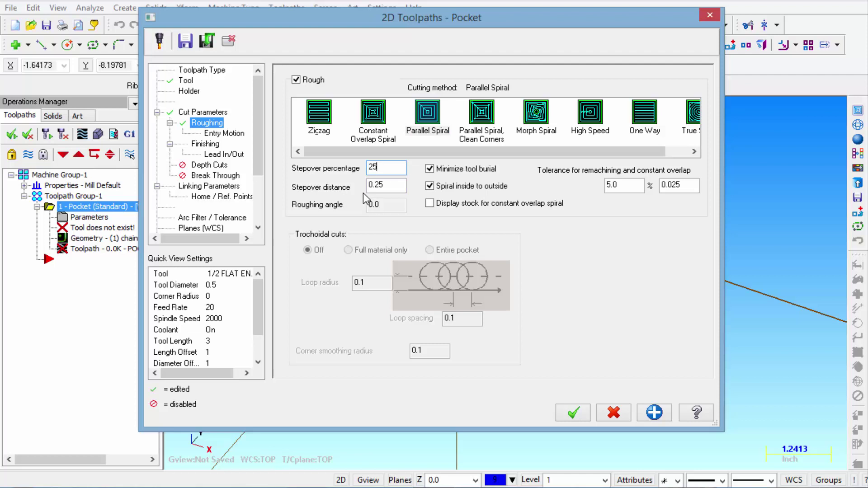
key("Return")
left_click(391, 187)
left_click(392, 168)
type("50")
key("Return")
Step: Compare Off and Ramp entry options, then settle on a Helix entry
left_click(234, 134)
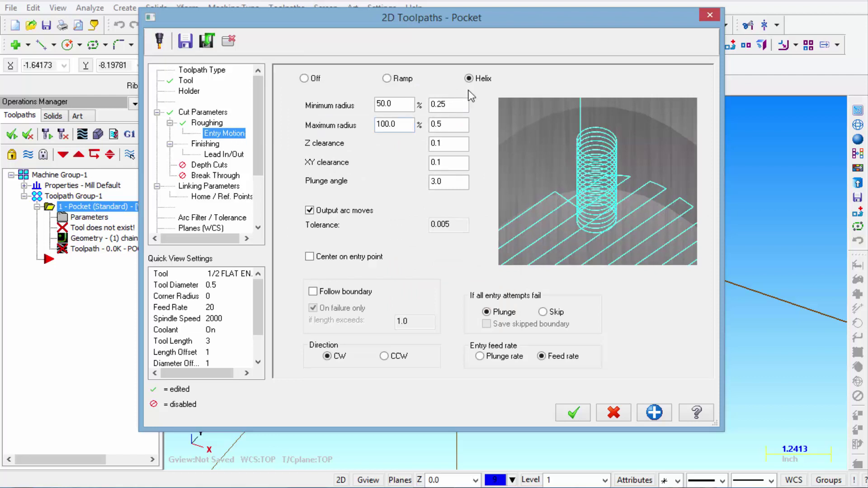
left_click(304, 78)
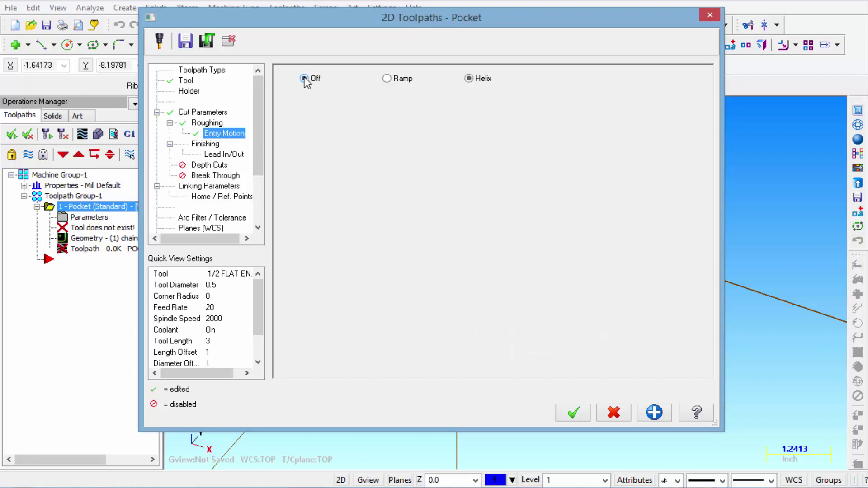
left_click(386, 79)
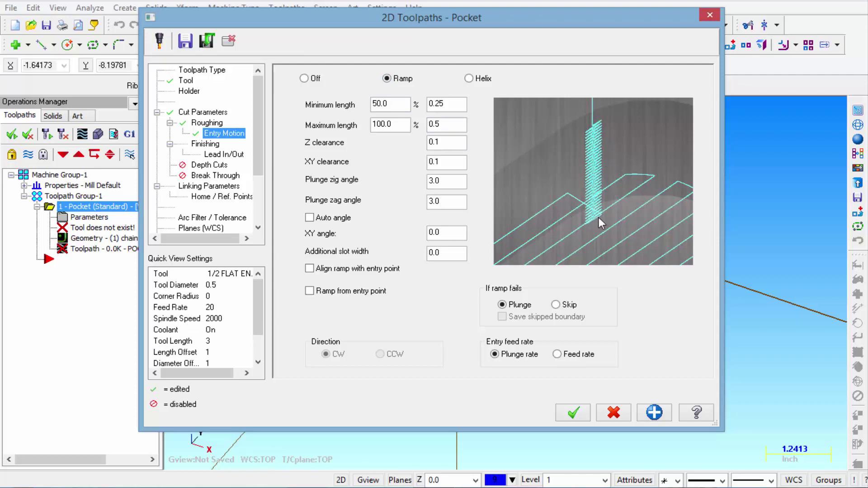
left_click(470, 79)
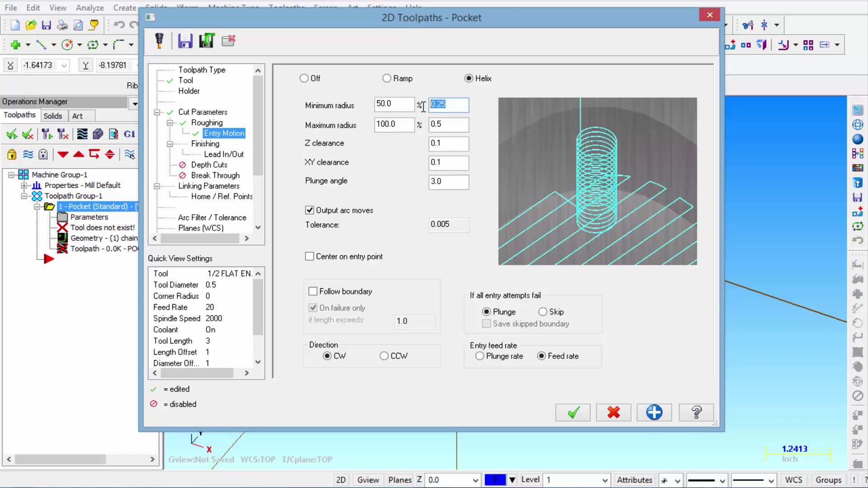
Step: Set helix maximum radius 0.2 and minimum radius 0.05, then review clearances and plunge angle
left_click(445, 124)
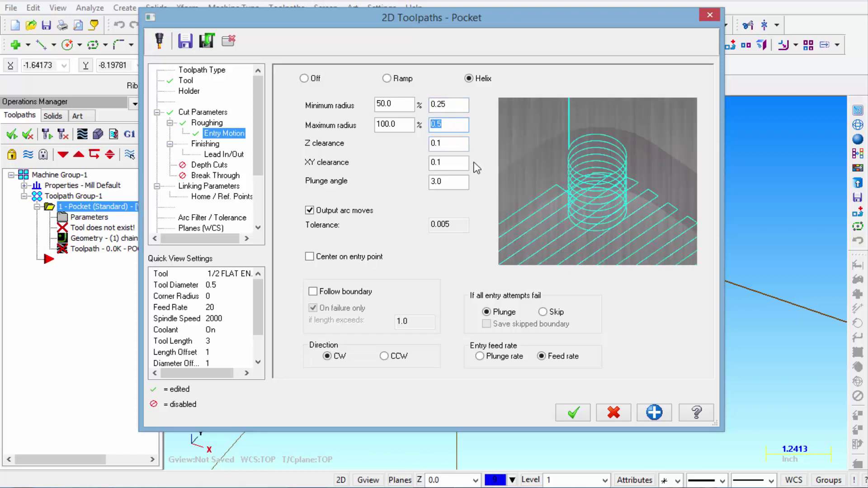
type(".2")
left_click(462, 104)
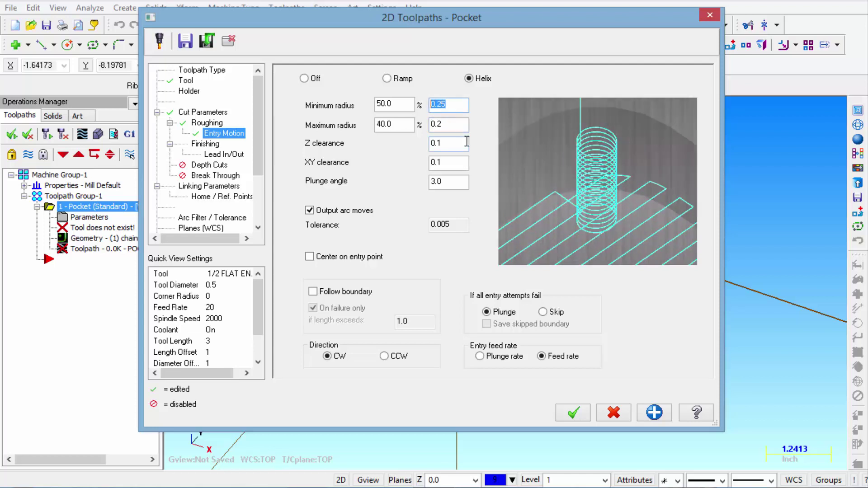
type(".05")
left_click(443, 144)
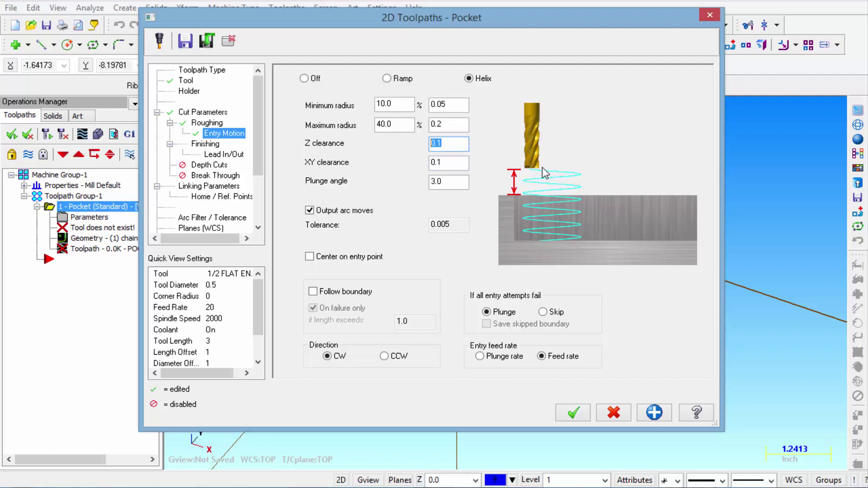
left_click(453, 163)
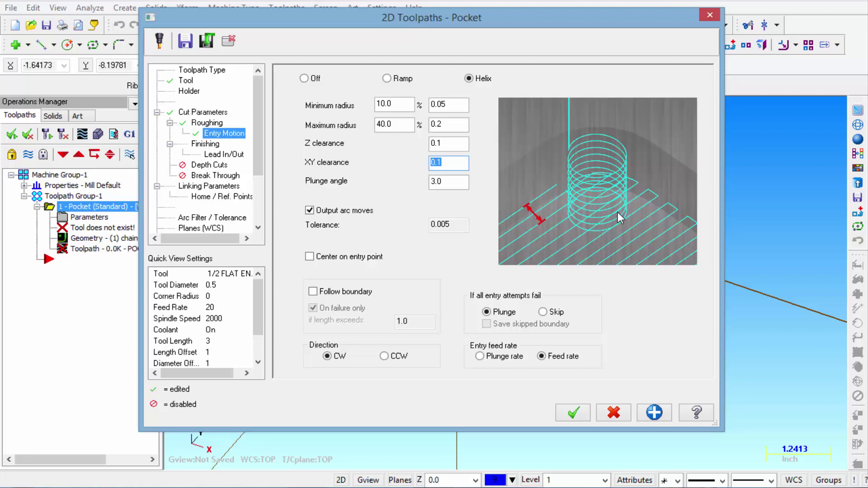
key("Tab")
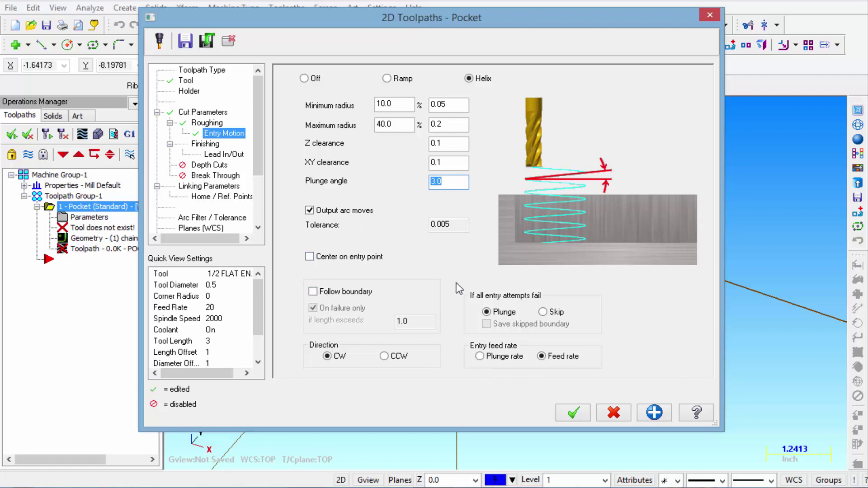
Step: Give the finishing pass wear cutter compensation
left_click(216, 147)
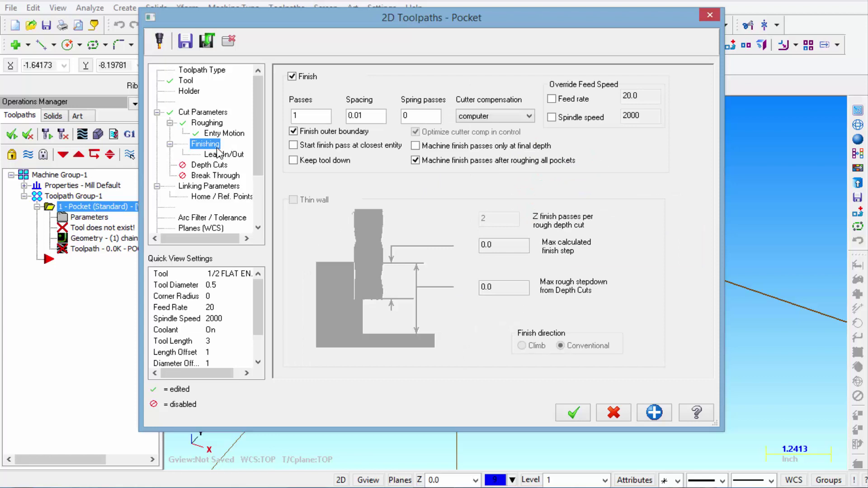
left_click(529, 116)
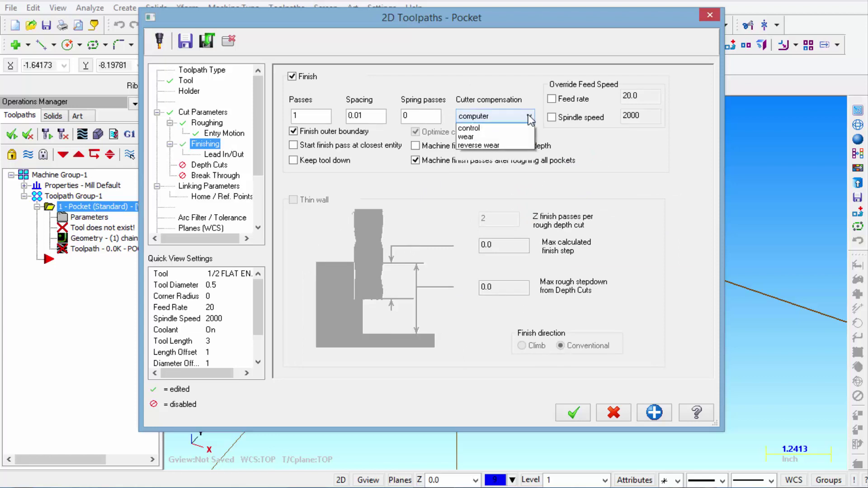
left_click(506, 136)
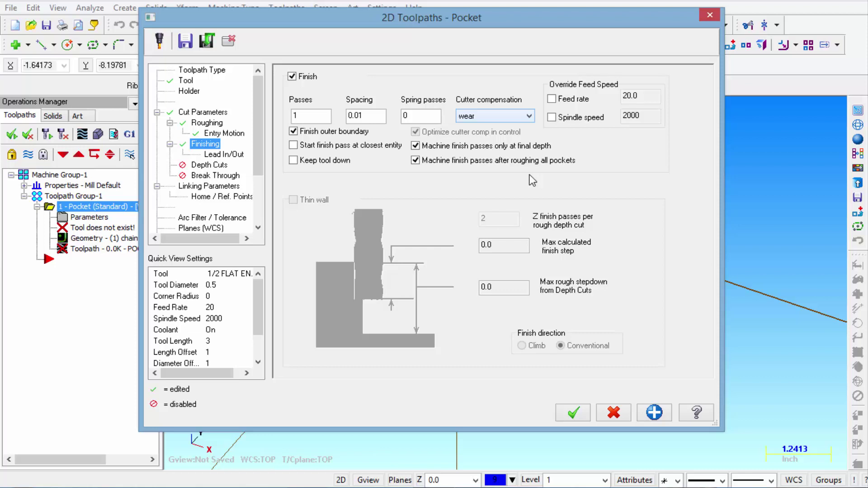
left_click(224, 154)
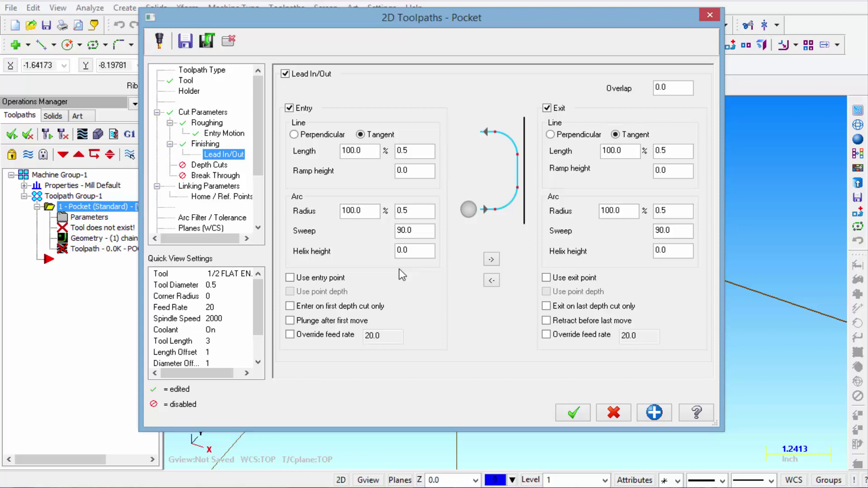
Step: Set entry line length and arc radius to 0.25, copy them to exit, and use 0.02 overlap
double_click(415, 151)
type(".25")
key("Tab")
type(".25")
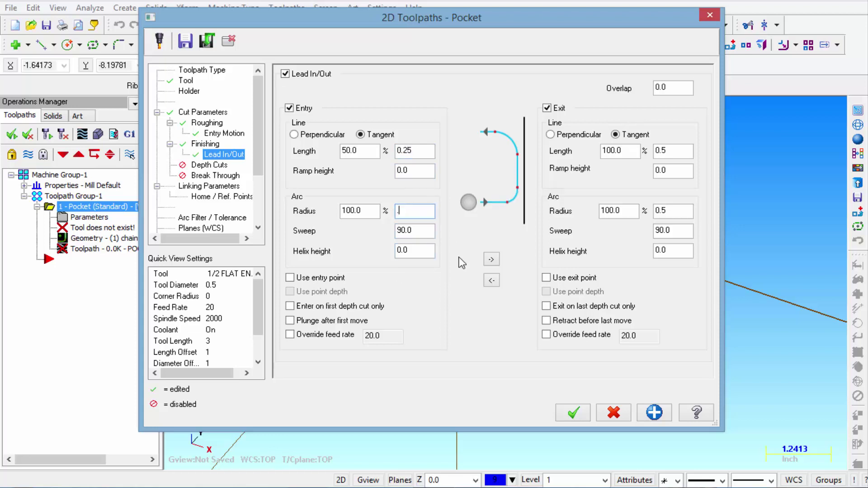
left_click(491, 260)
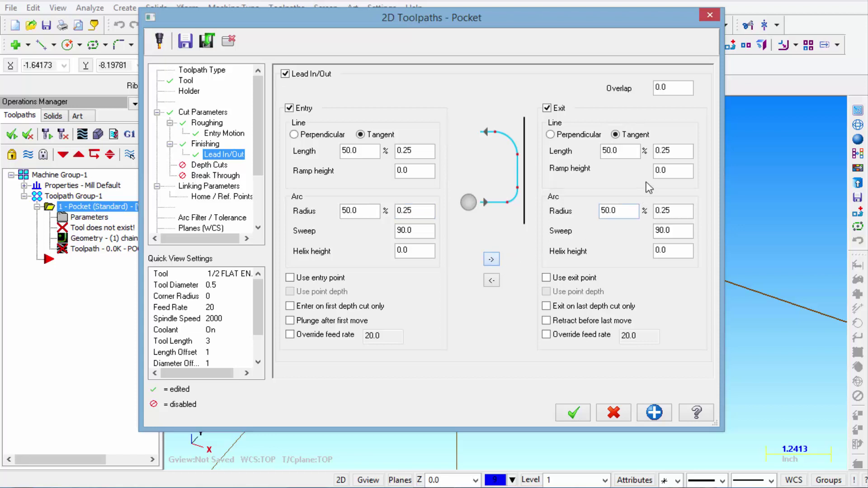
left_click(670, 88)
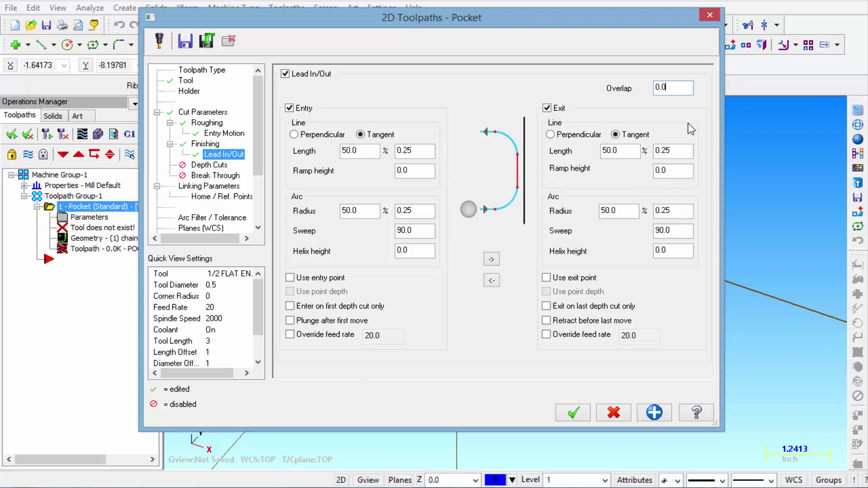
type("2")
Step: Make the retract, feed plane and depth values absolute
left_click(233, 186)
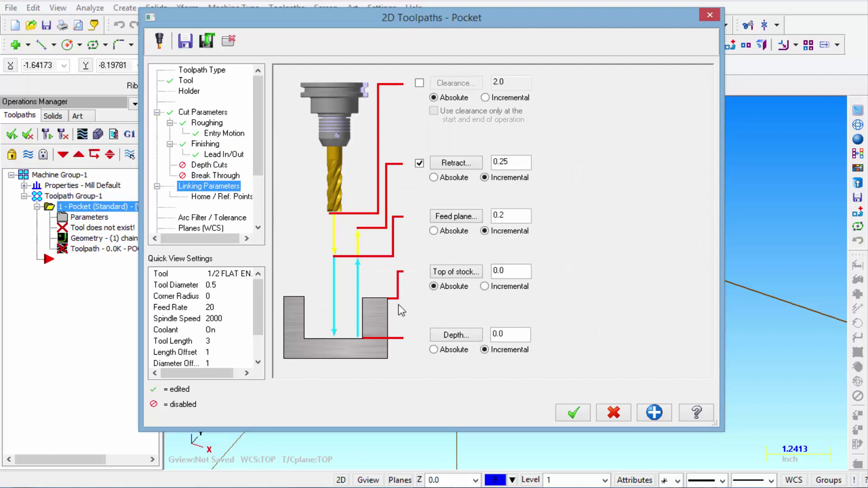
left_click(434, 178)
left_click(433, 231)
left_click(433, 350)
Step: Set the feed plane to 0.1 and take the -0.75 depth from the pocket edge point
double_click(507, 162)
double_click(511, 216)
type(".1")
left_click(507, 271)
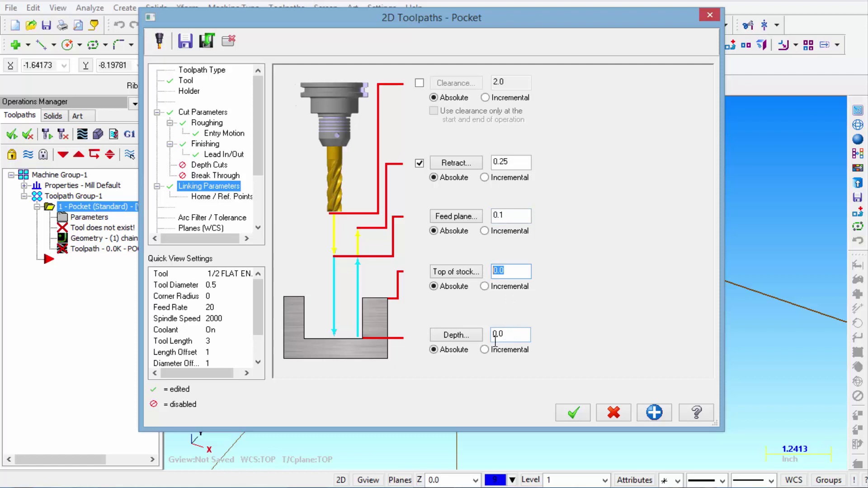
left_click(459, 335)
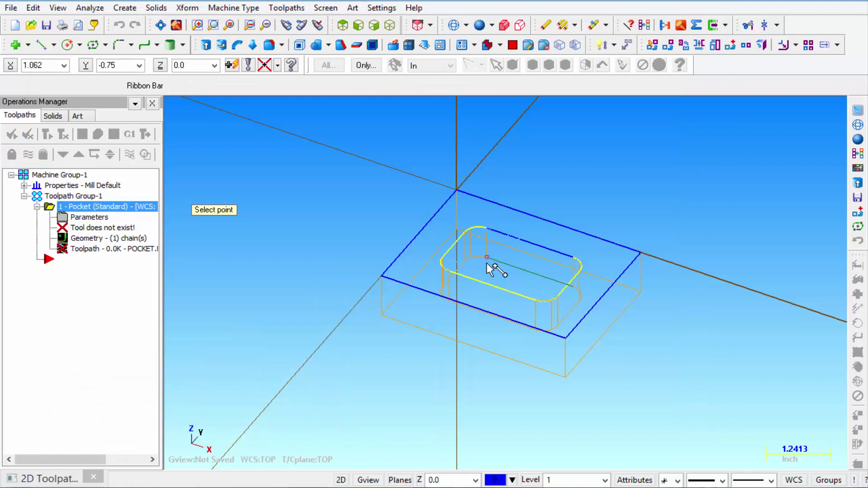
left_click(486, 263)
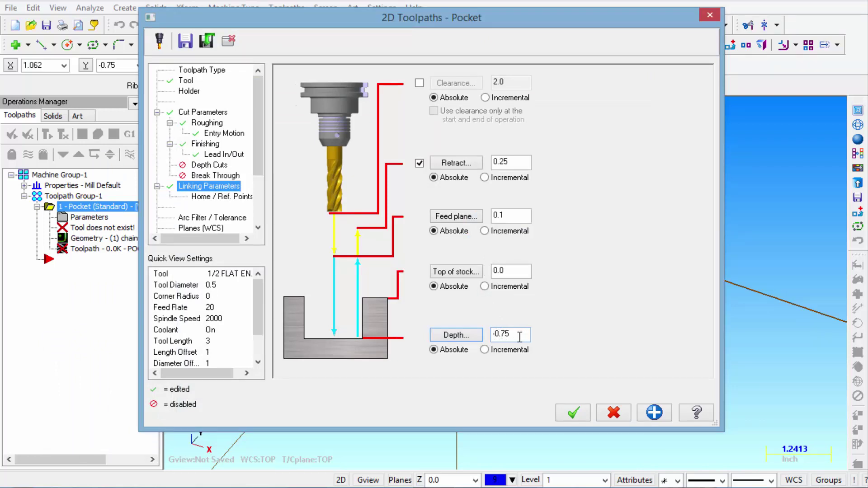
left_click(573, 414)
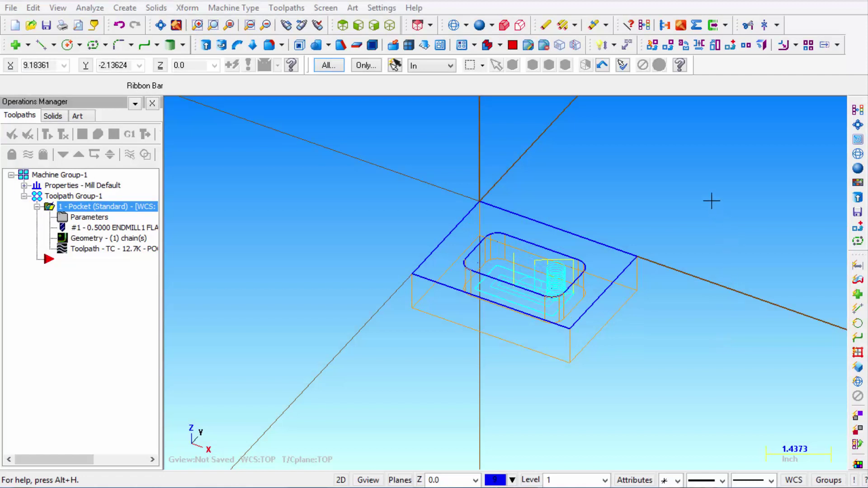
right_click(711, 201)
left_click(741, 270)
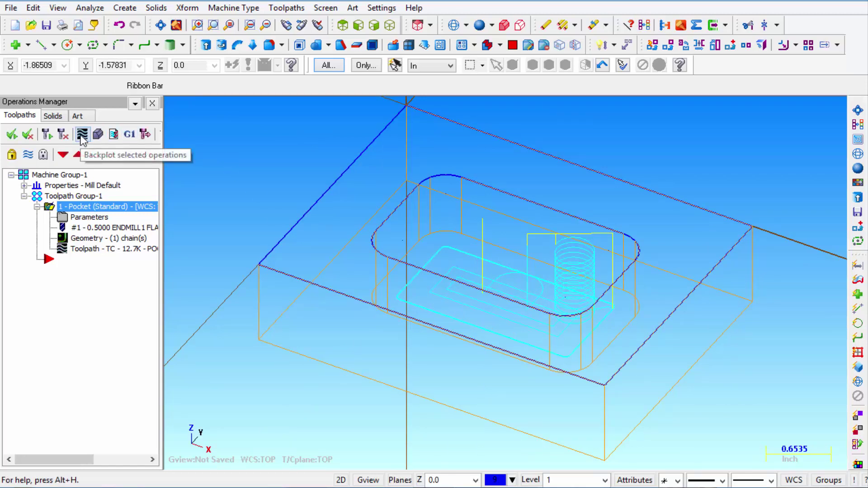
left_click(82, 134)
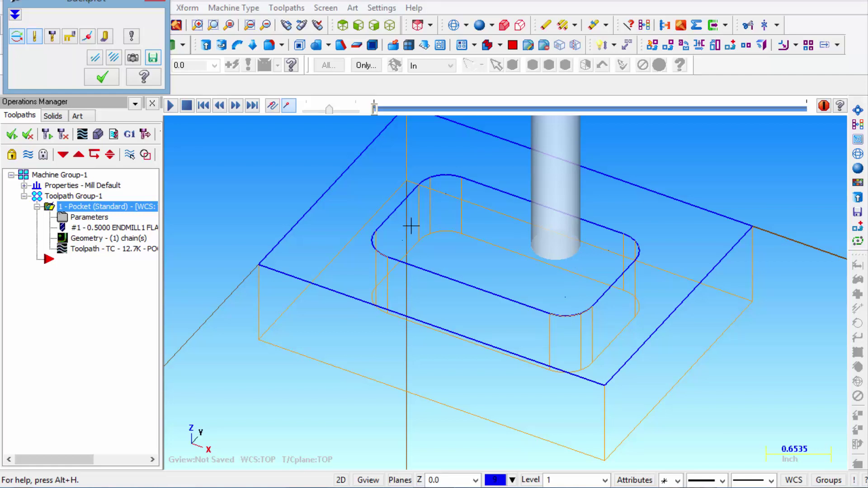
left_click(171, 106)
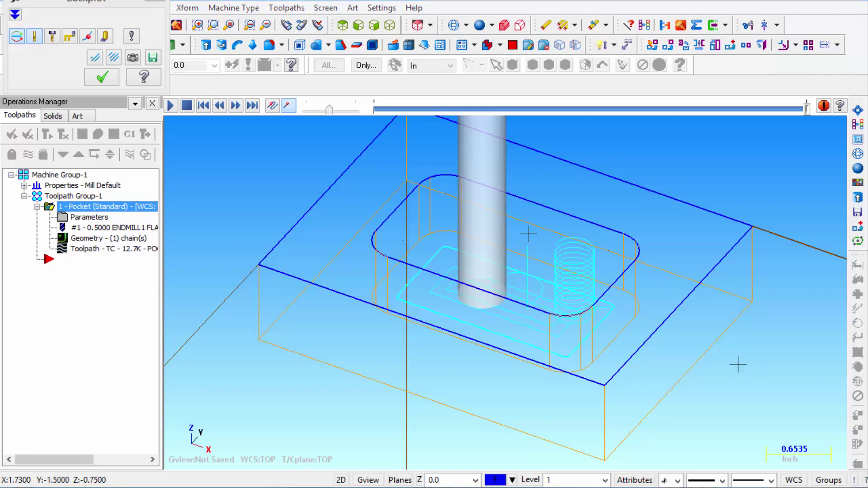
Step: Enable depth cuts with 0.4 max rough step and one 0.02 finish cut, then accept
left_click(101, 78)
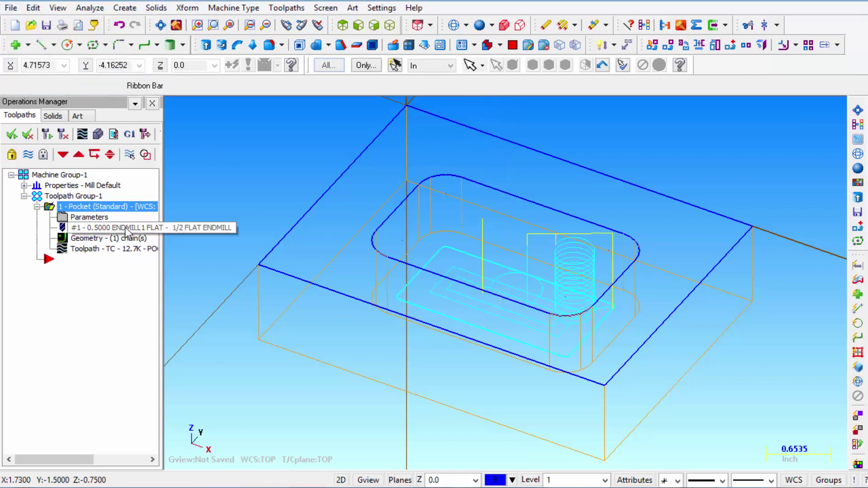
left_click(98, 218)
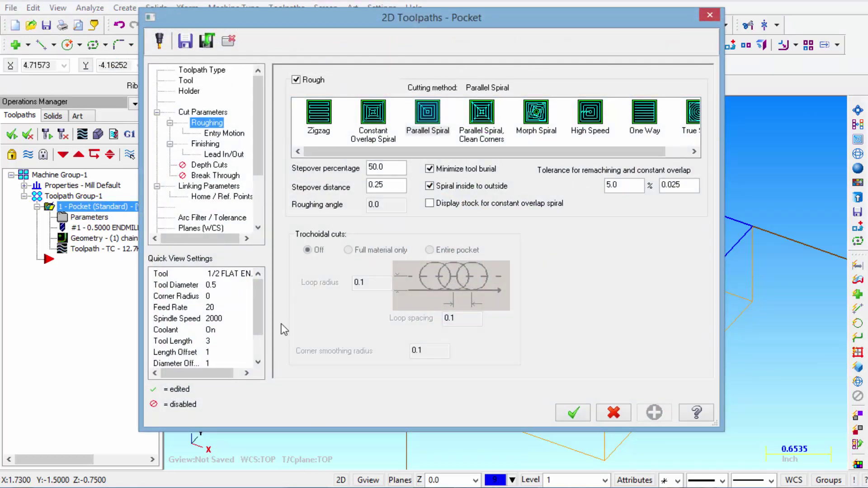
left_click(208, 166)
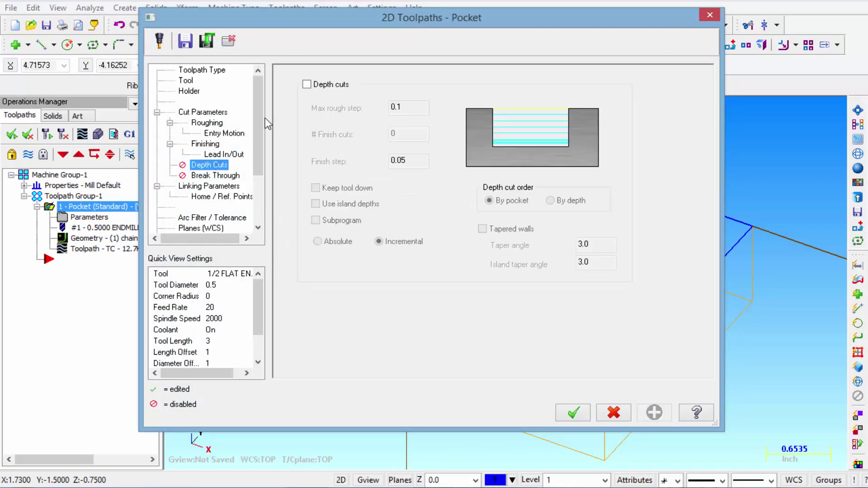
left_click(306, 85)
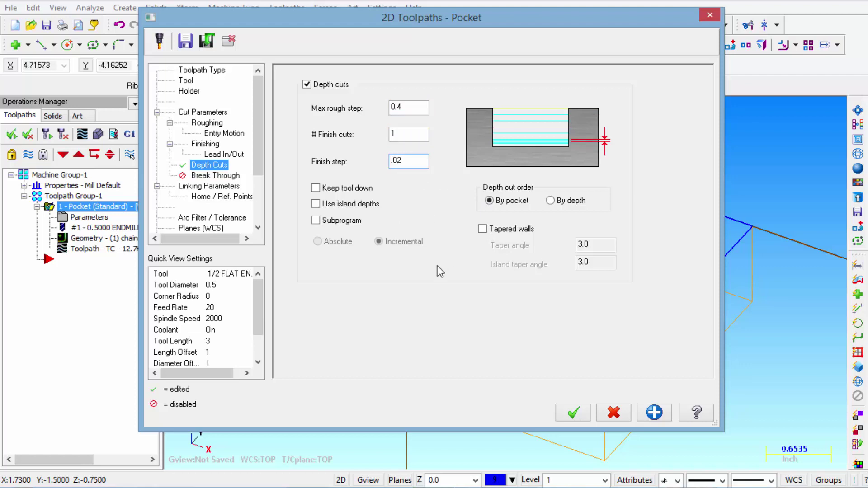
left_click(573, 413)
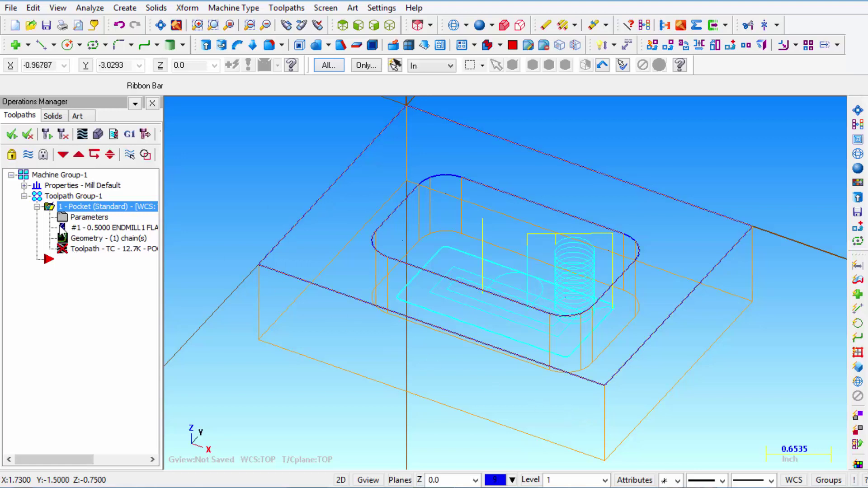
Step: Regenerate the dirty pocket operation and play it in backplot
left_click(63, 135)
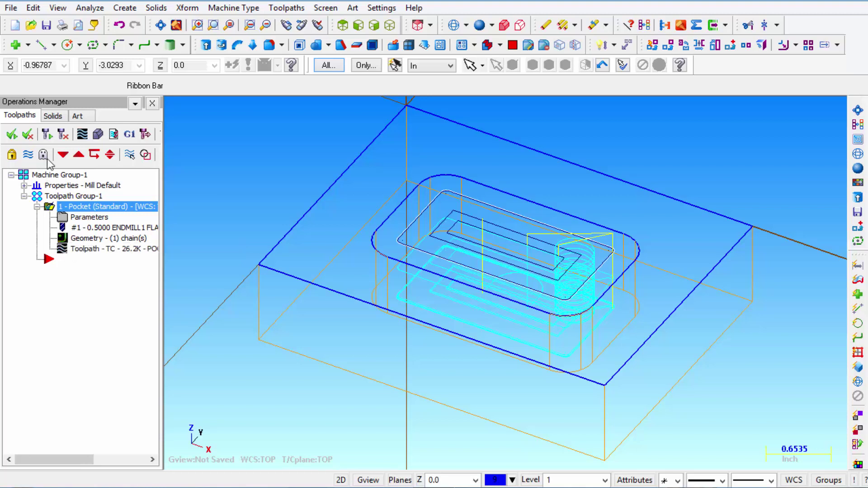
left_click(82, 134)
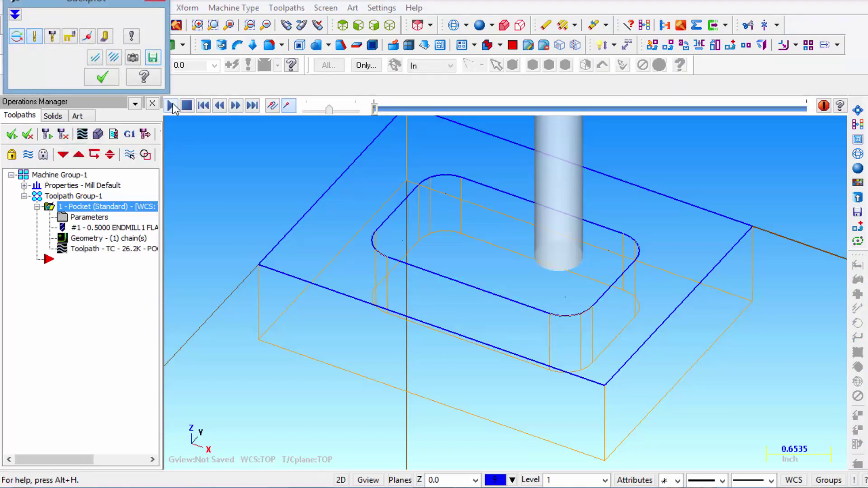
left_click(171, 105)
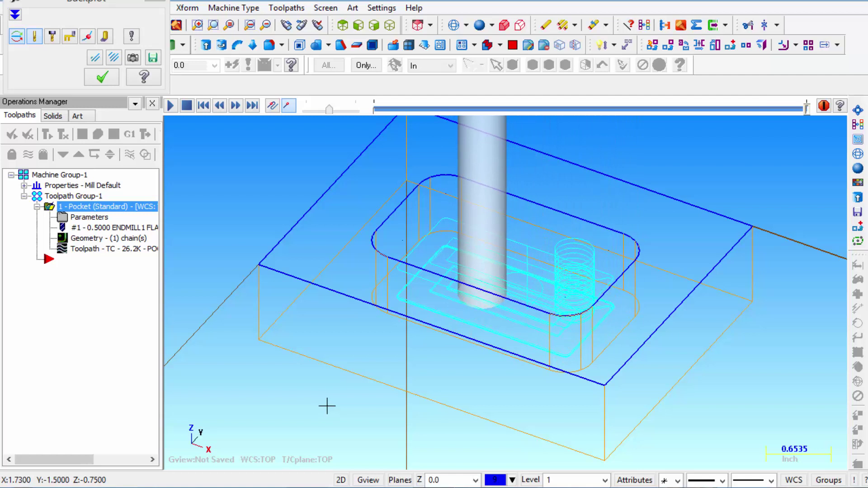
Step: Switch to Top view and fit the whole part on screen
left_click(342, 26)
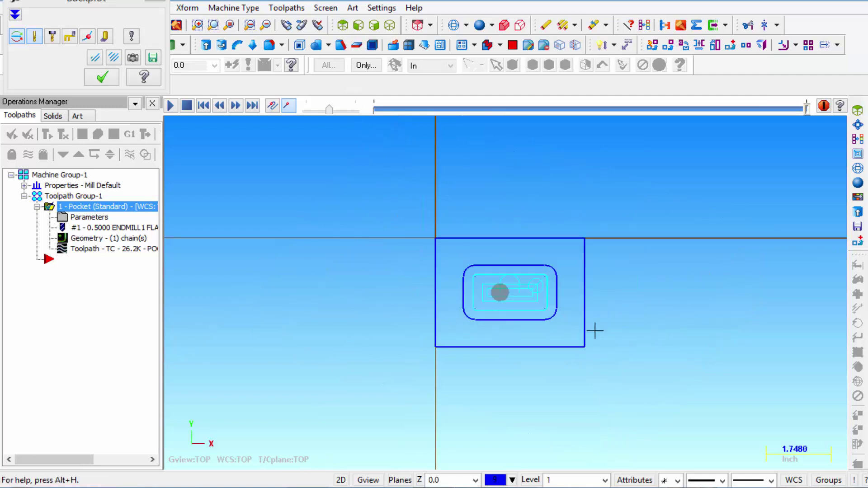
right_click(704, 304)
left_click(741, 159)
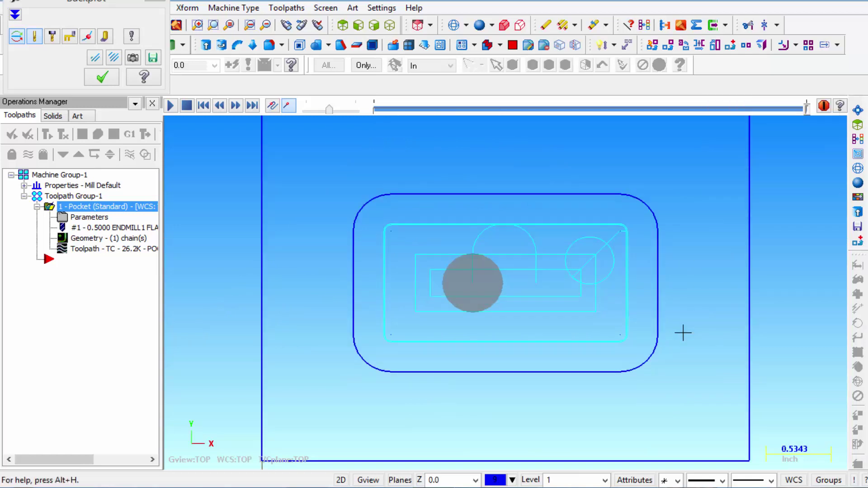
Step: Enable Quick verify shading and replay the backplot, zooming in to watch the pocket cut
left_click(104, 38)
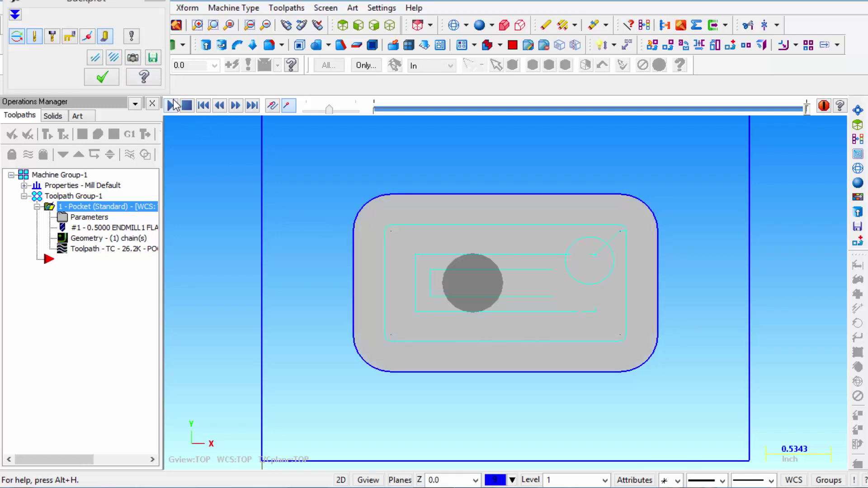
left_click(172, 105)
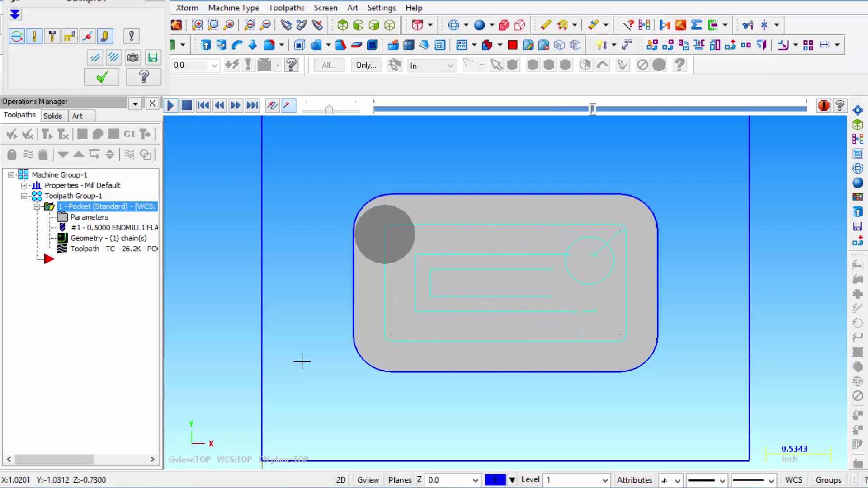
scroll(519, 183, "up", 3)
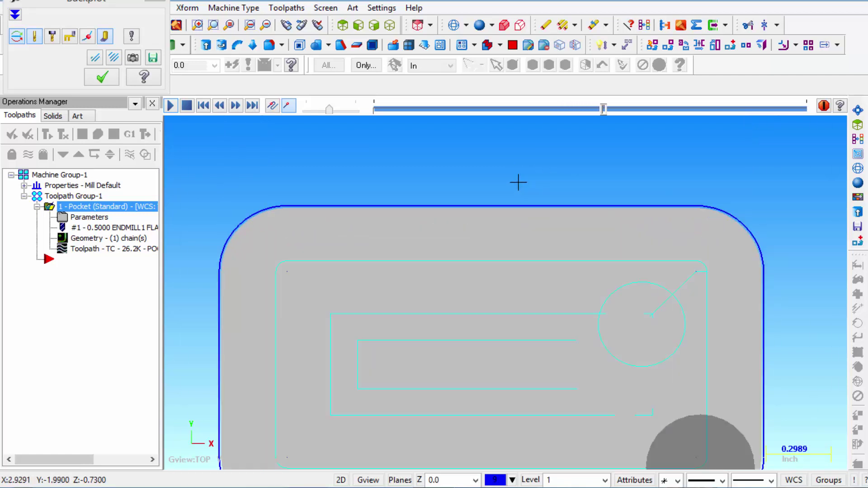
scroll(508, 196, "up", 4)
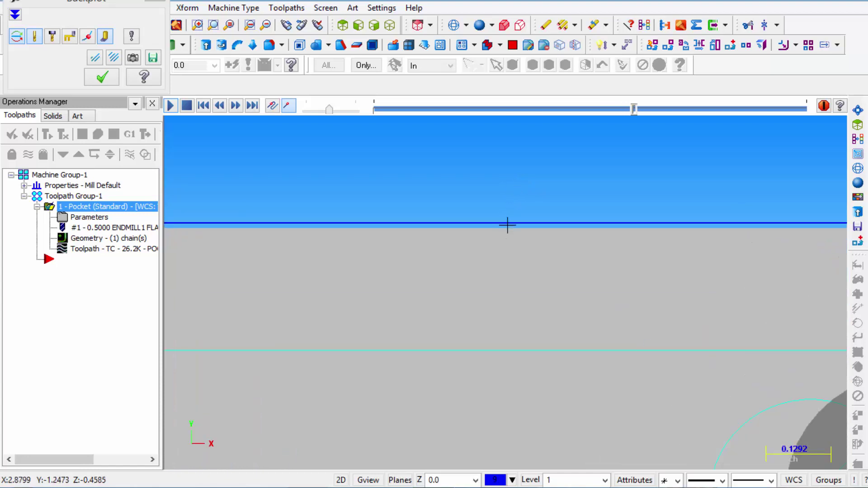
scroll(521, 197, "down", 6)
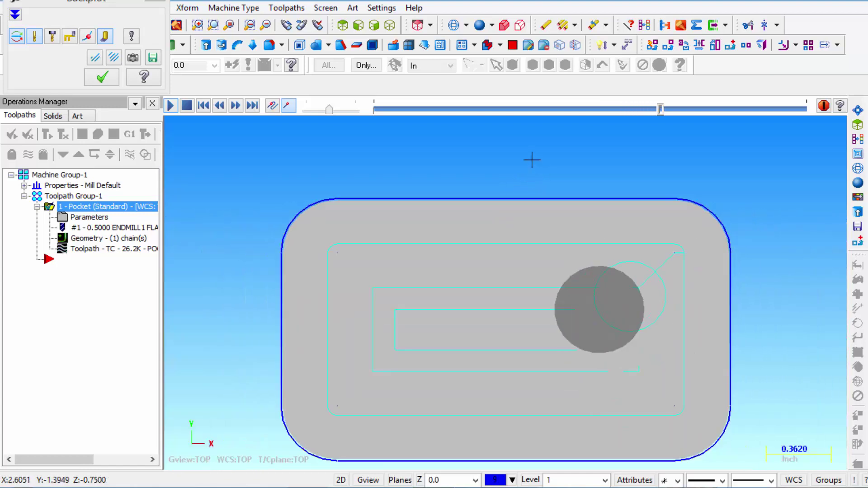
scroll(531, 165, "down", 1)
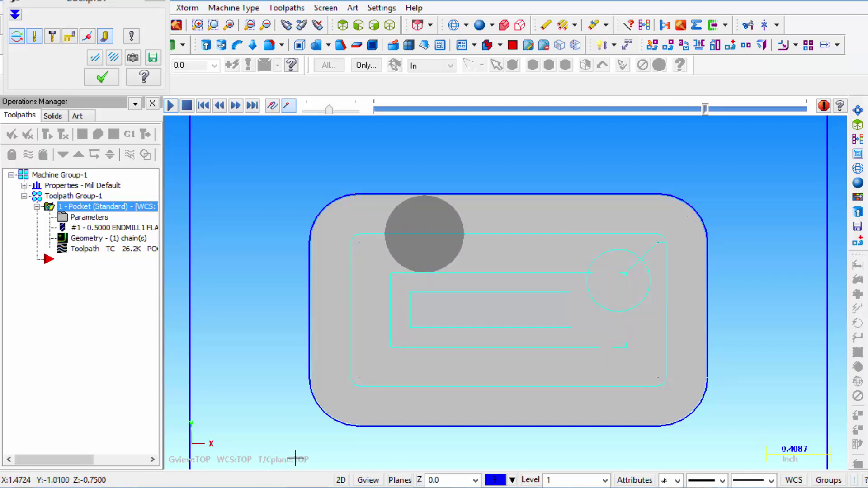
scroll(502, 185, "up", 4)
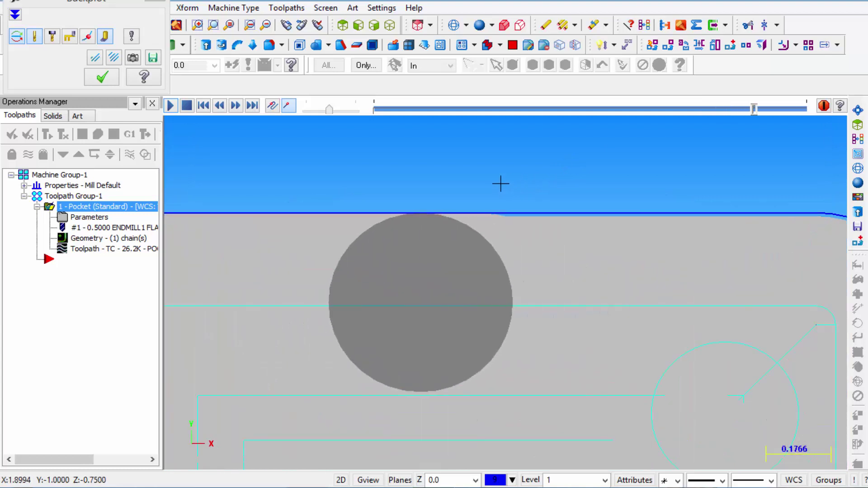
scroll(502, 184, "down", 2)
scroll(505, 190, "up", 4)
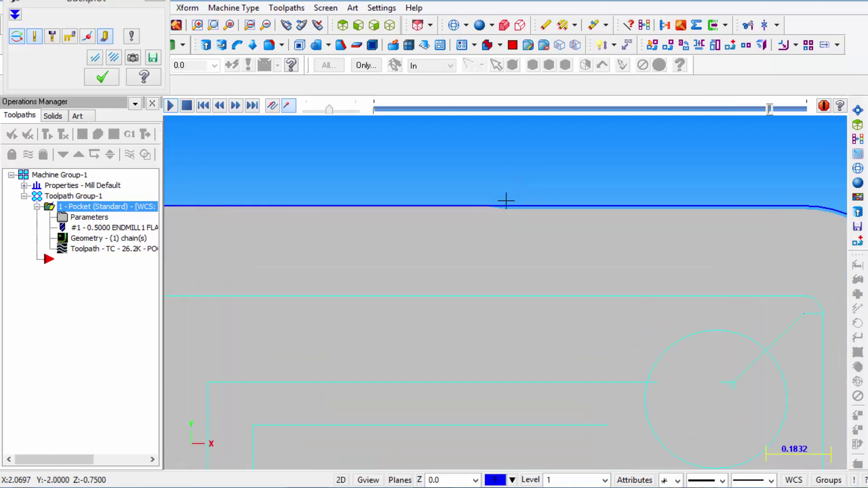
scroll(506, 197, "up", 2)
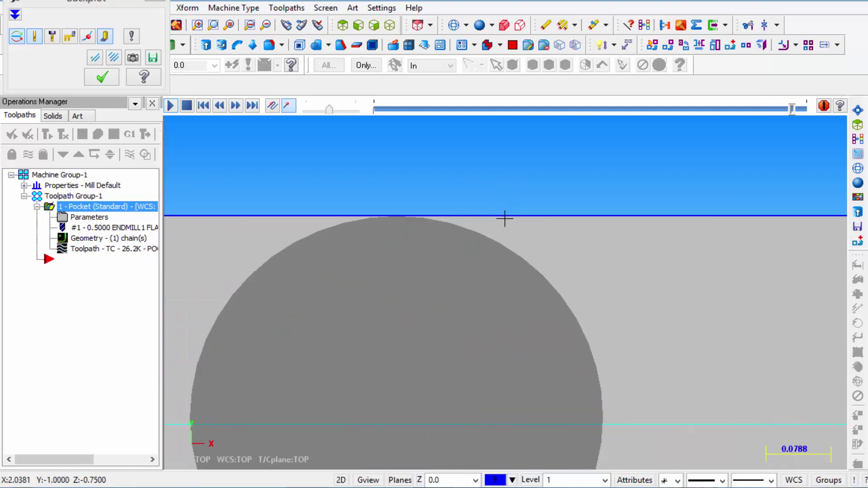
scroll(521, 176, "down", 10)
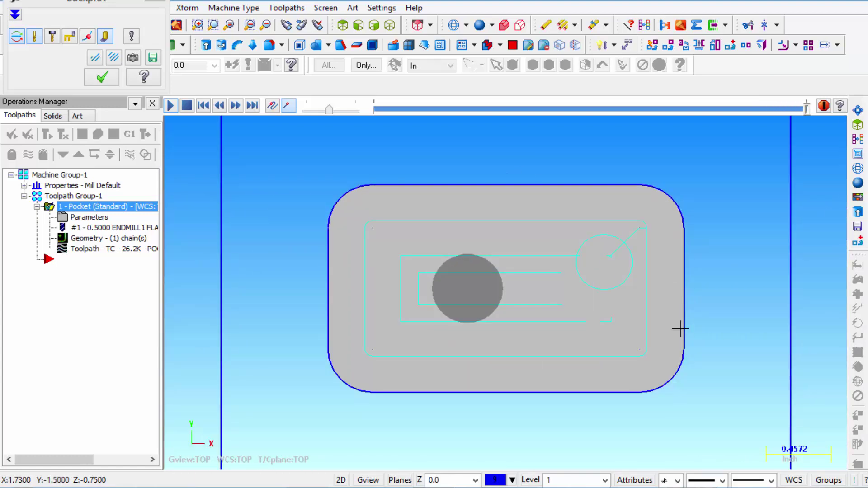
scroll(540, 418, "down", 1)
scroll(560, 443, "up", 1)
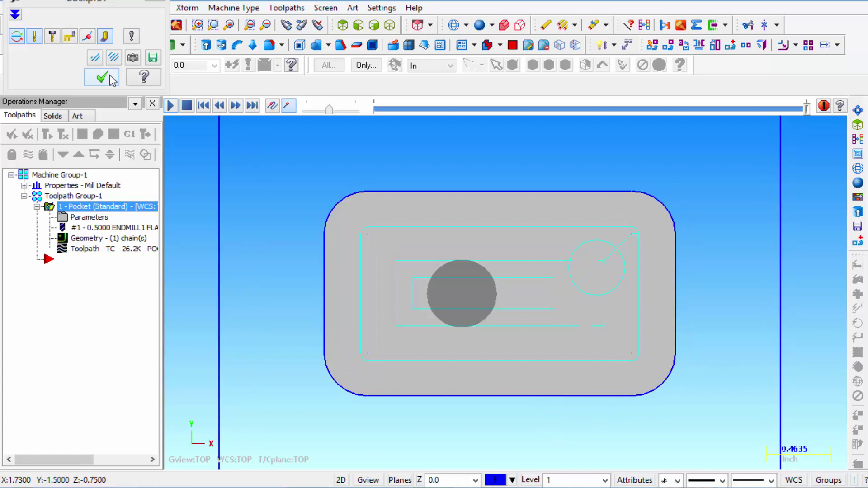
Step: Change the pocket's finishing spacing from 0.01 to 0.04 and accept the updated parameters
left_click(101, 77)
left_click(89, 217)
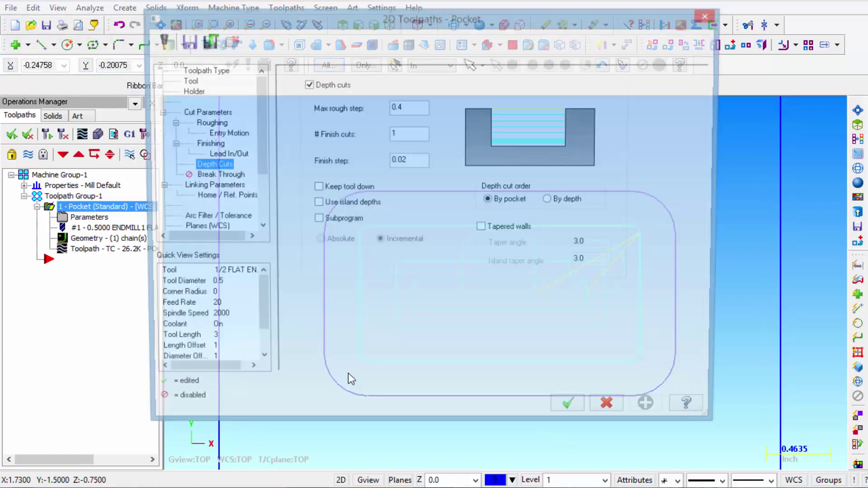
left_click(205, 144)
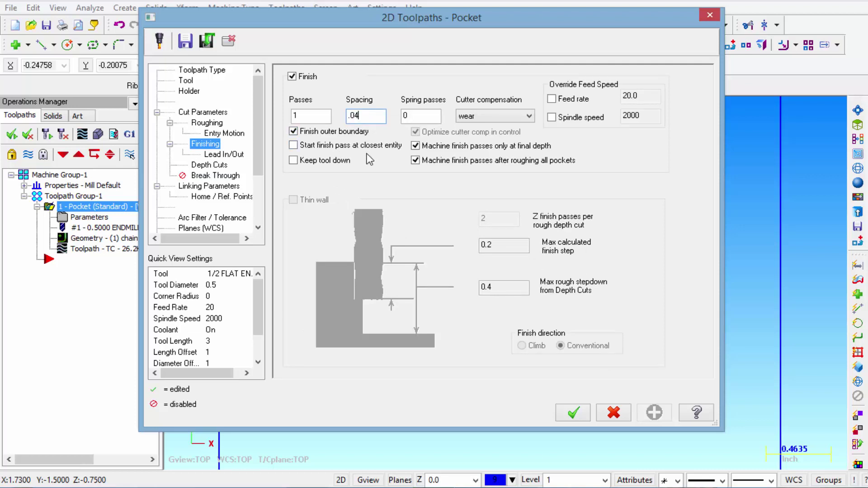
left_click(571, 416)
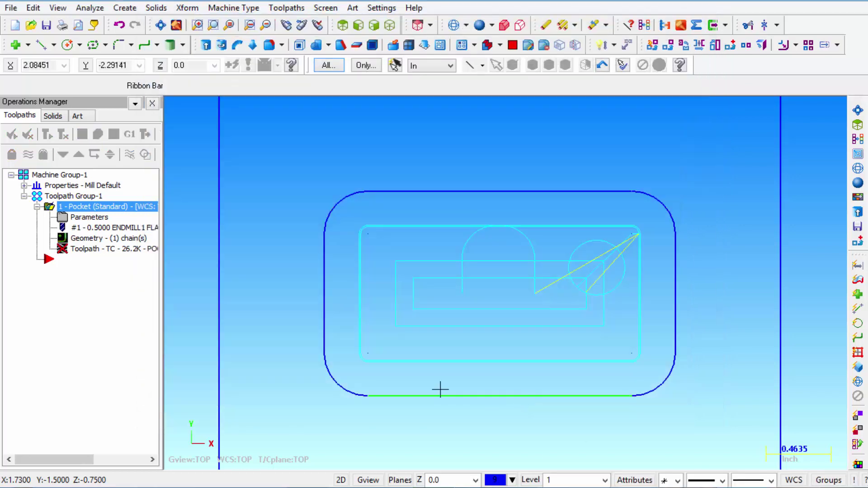
Step: Regenerate the pocket toolpath, then play its backplot at slower speed with shaded stock and close it
left_click(65, 134)
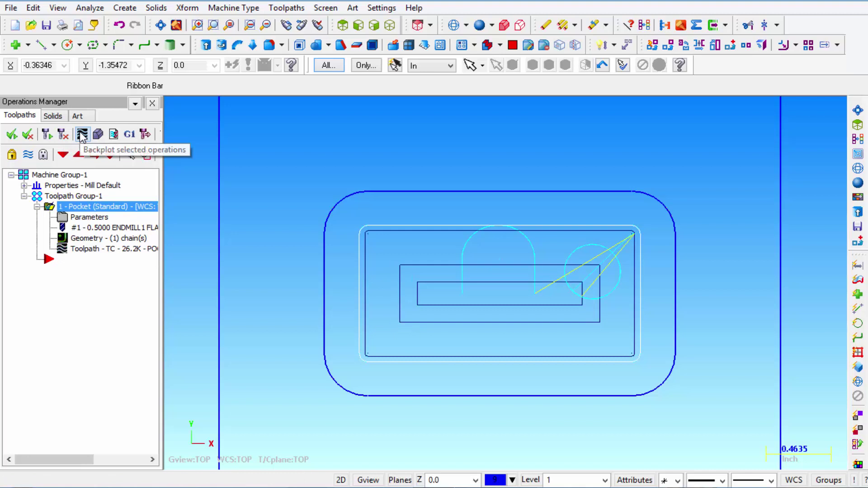
left_click(82, 134)
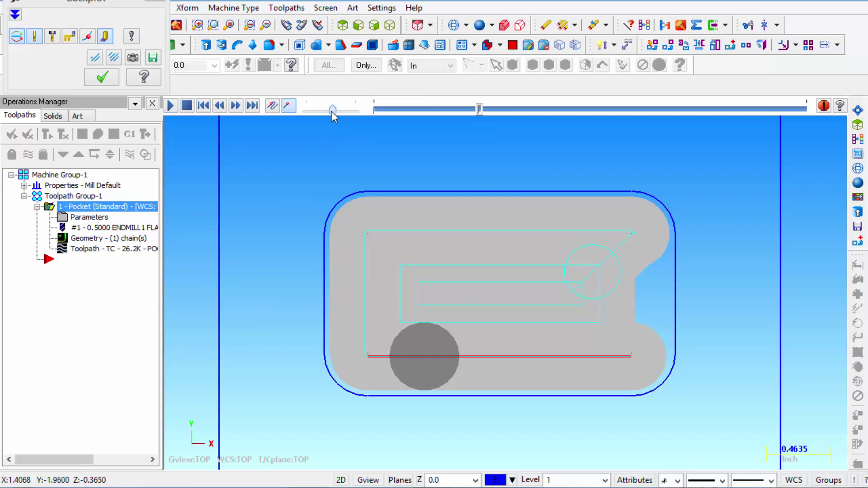
left_click_drag(331, 112, 328, 110)
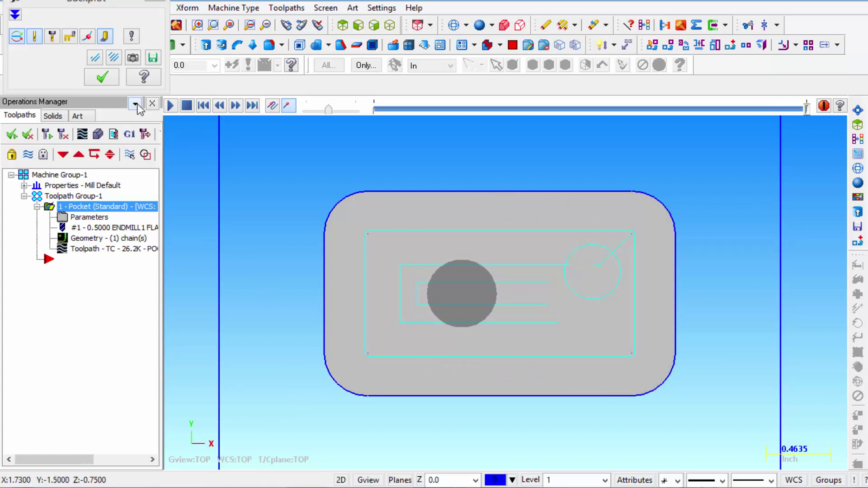
left_click(110, 80)
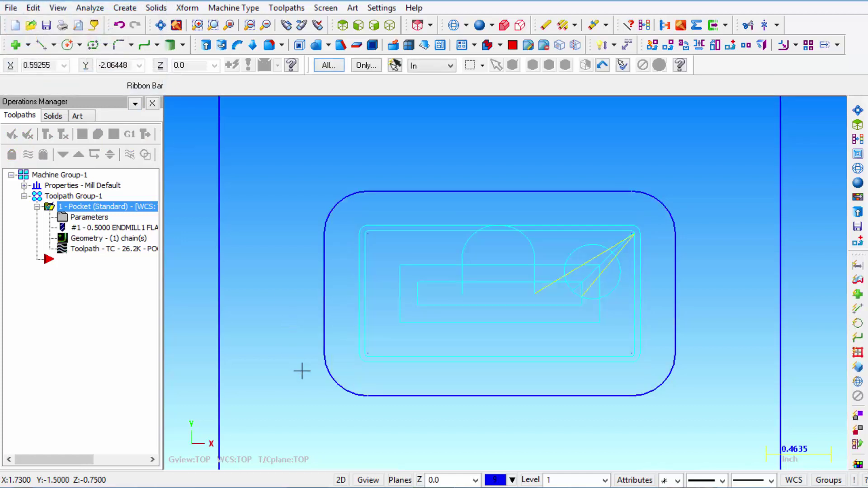